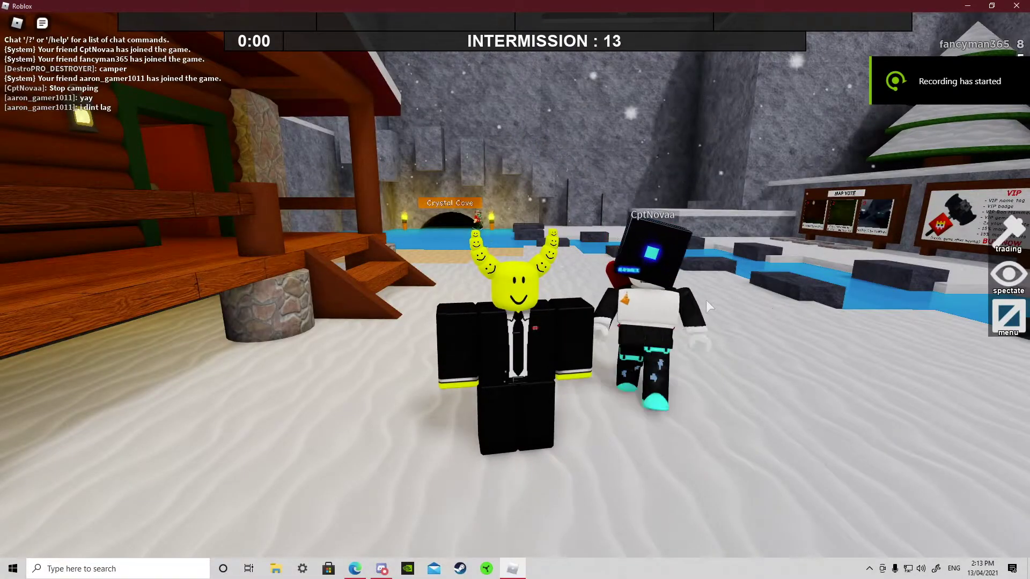
Step: Walk along the Camp Lapis cabin porch and onto the sand while the Abandoned Prison map loads
key(w)
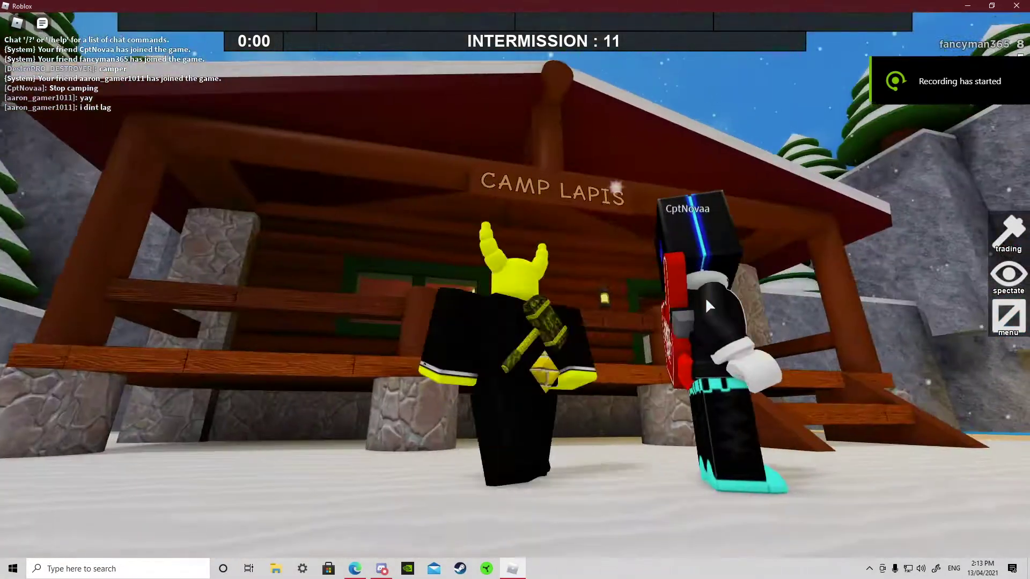
key(w)
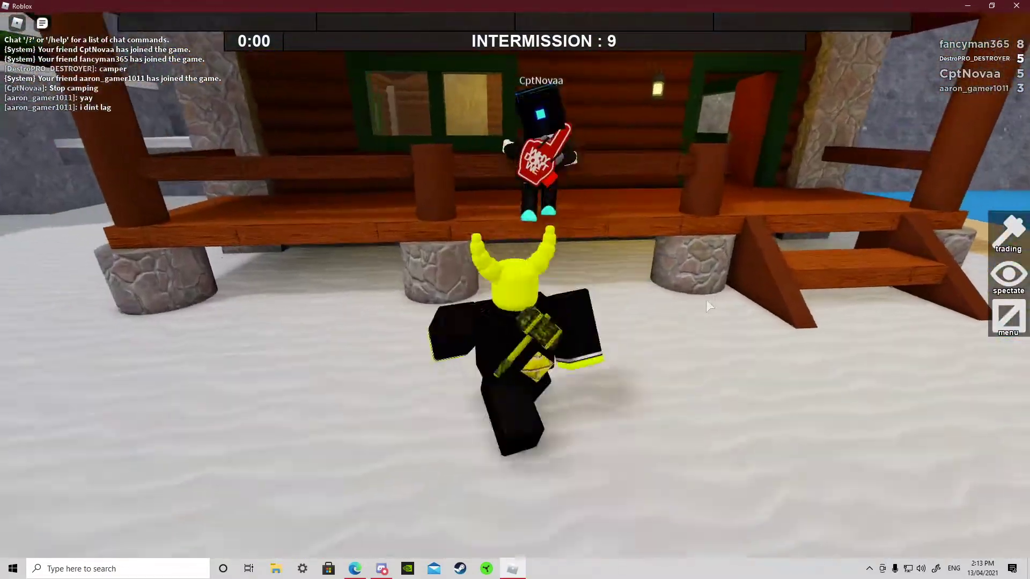
key(w)
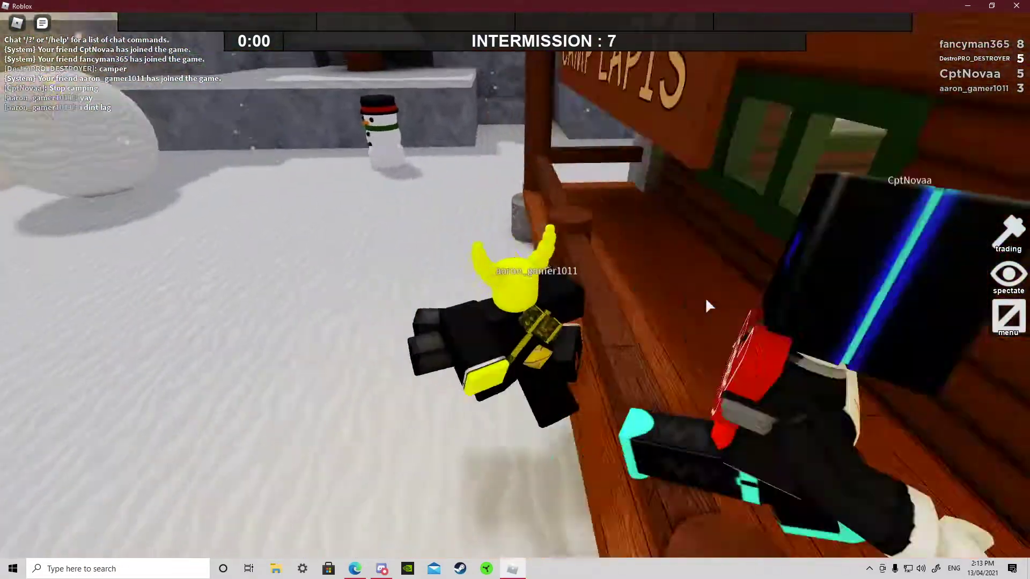
key(w)
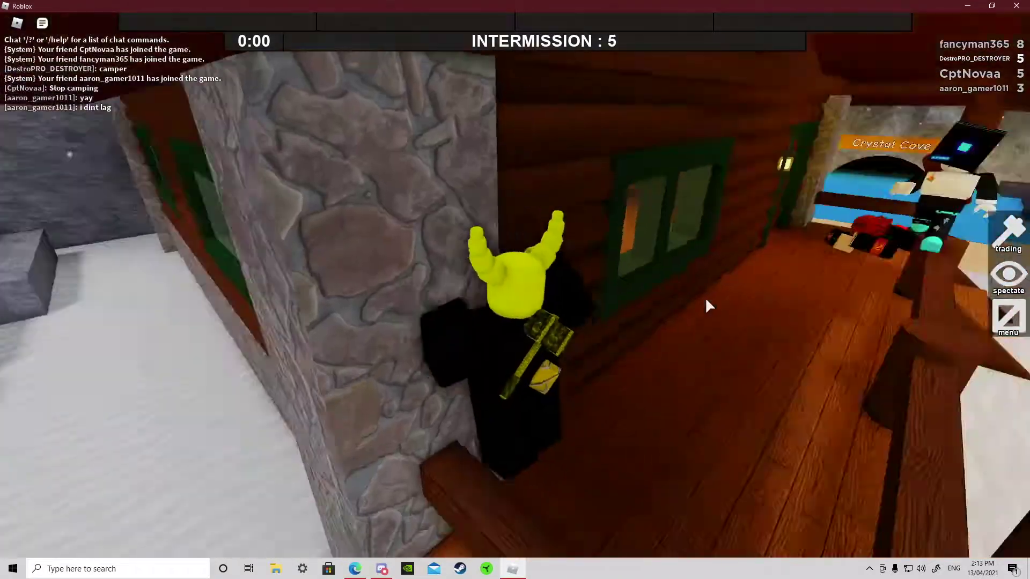
key(w)
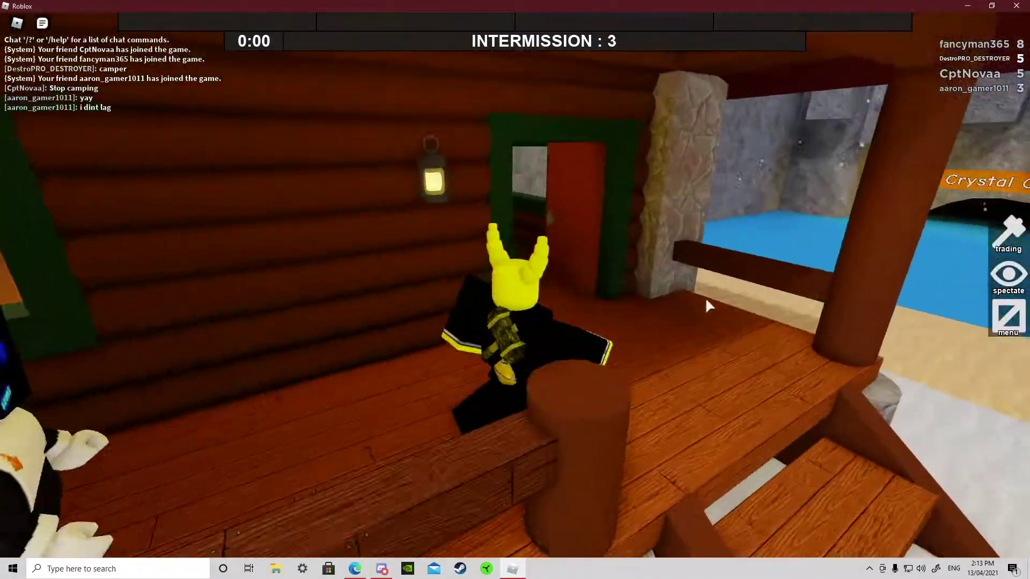
key(w)
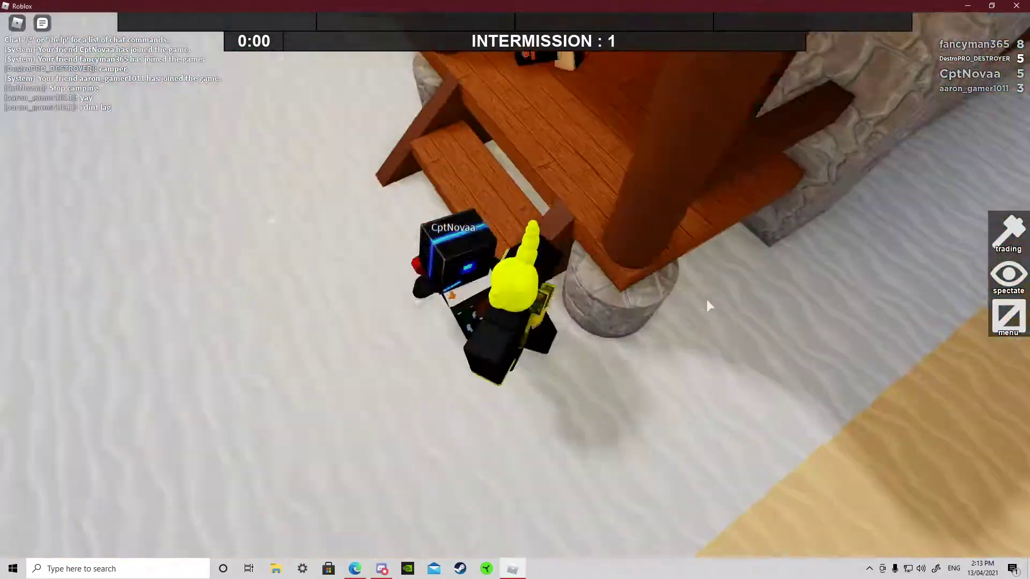
key(w)
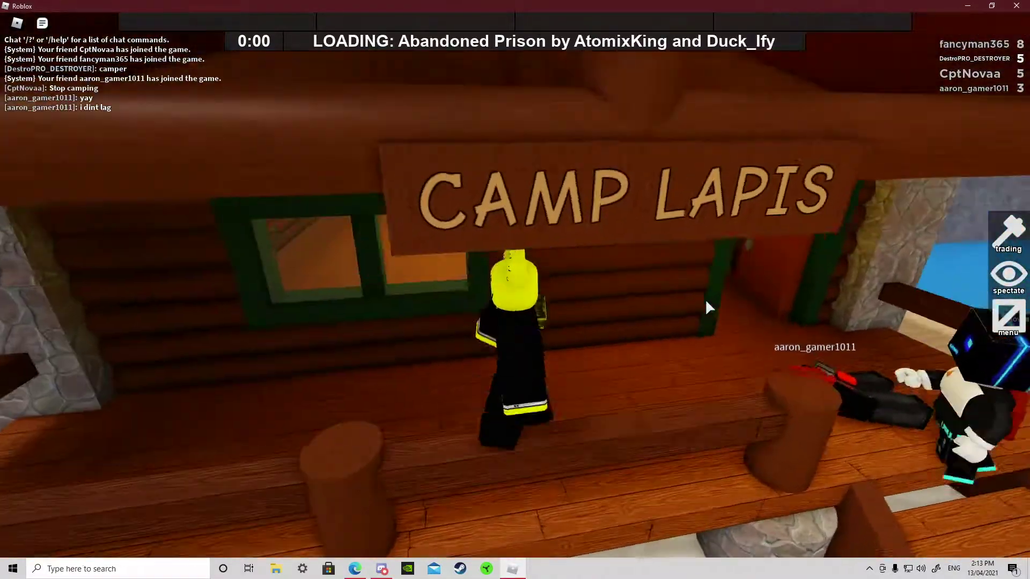
key(w)
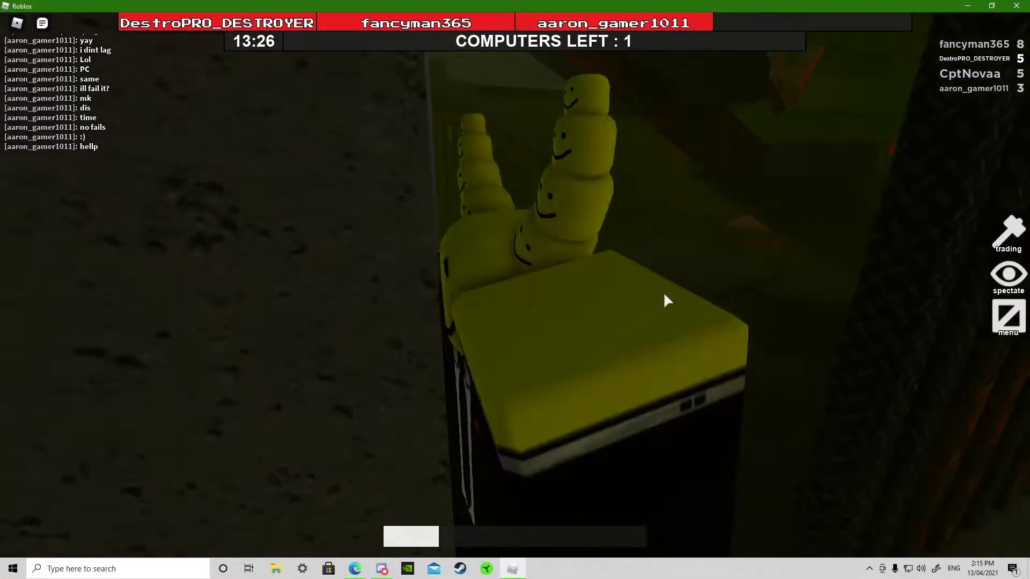
Step: Lie on the cell bed, then start hacking the computer by the red-lit cell door
right_click(662, 292)
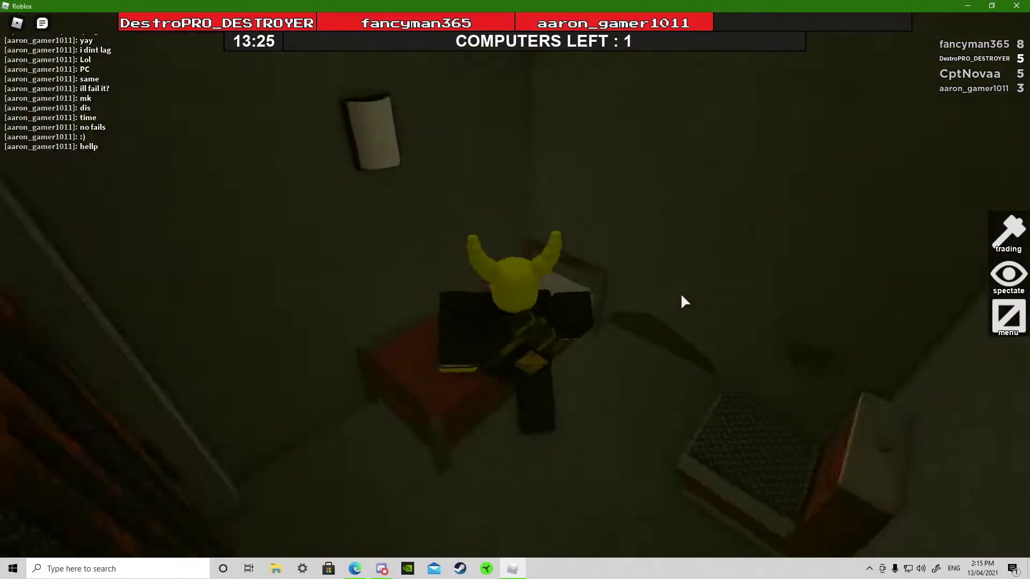
key(w)
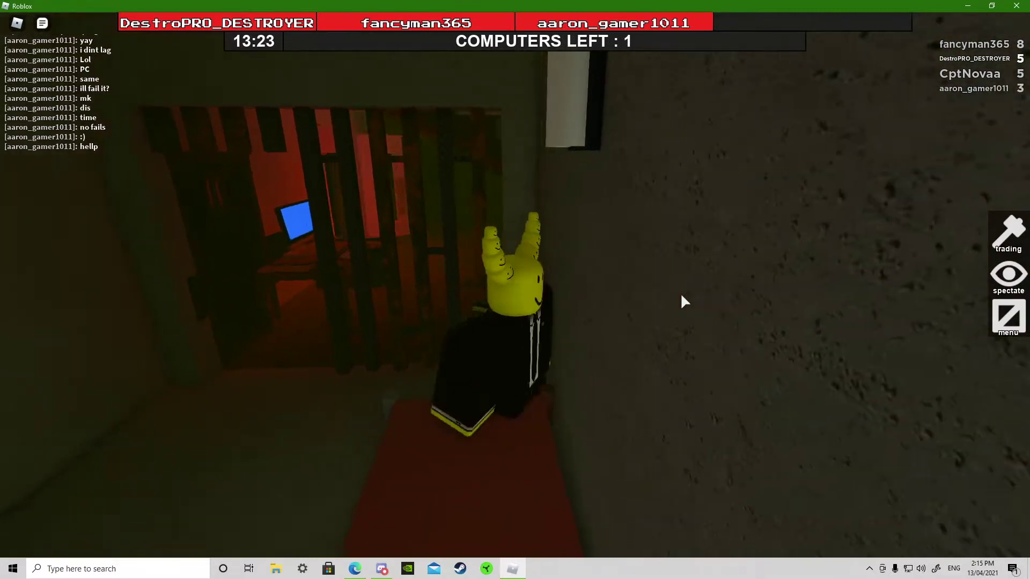
key(w)
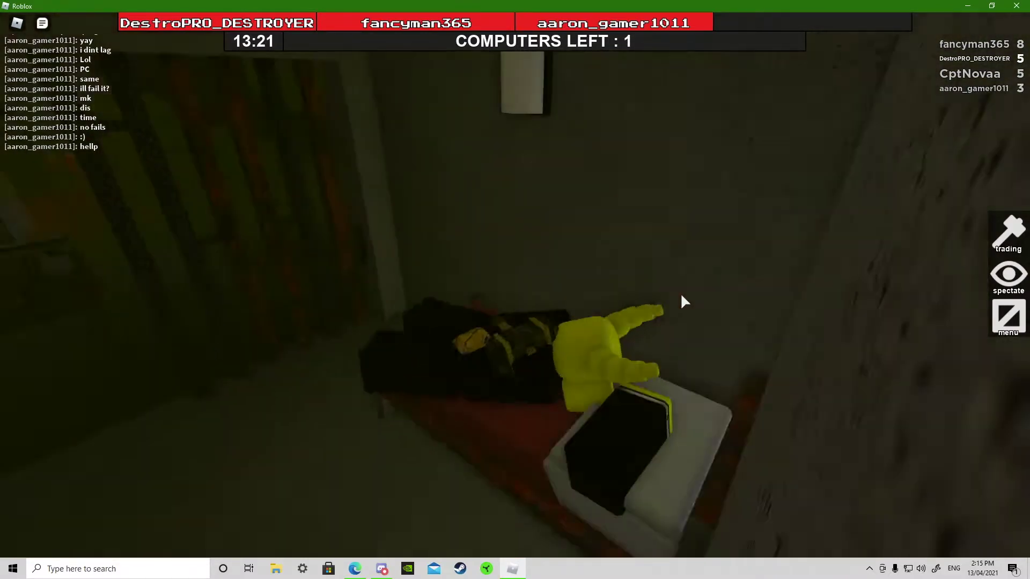
key(Right)
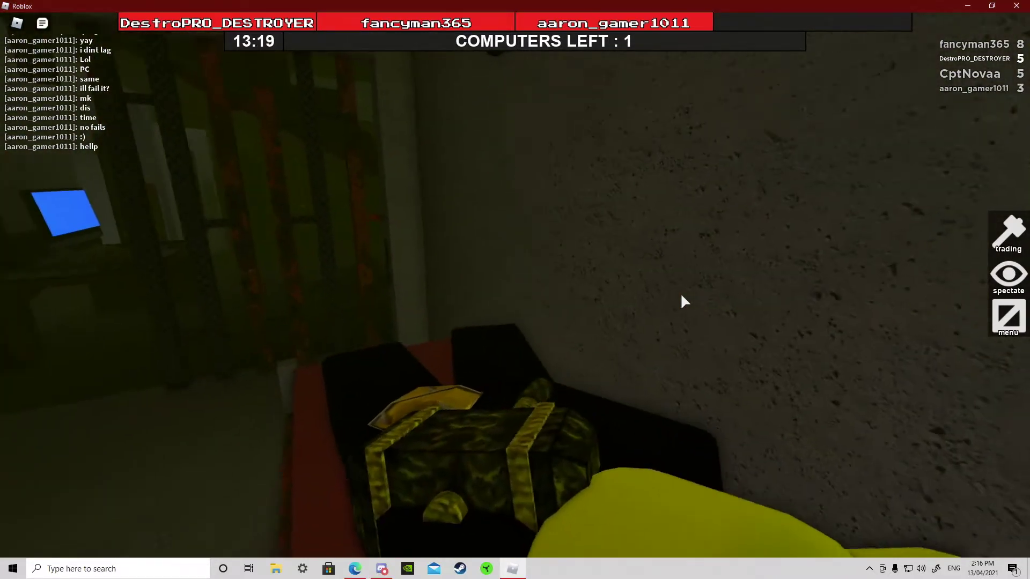
key(space)
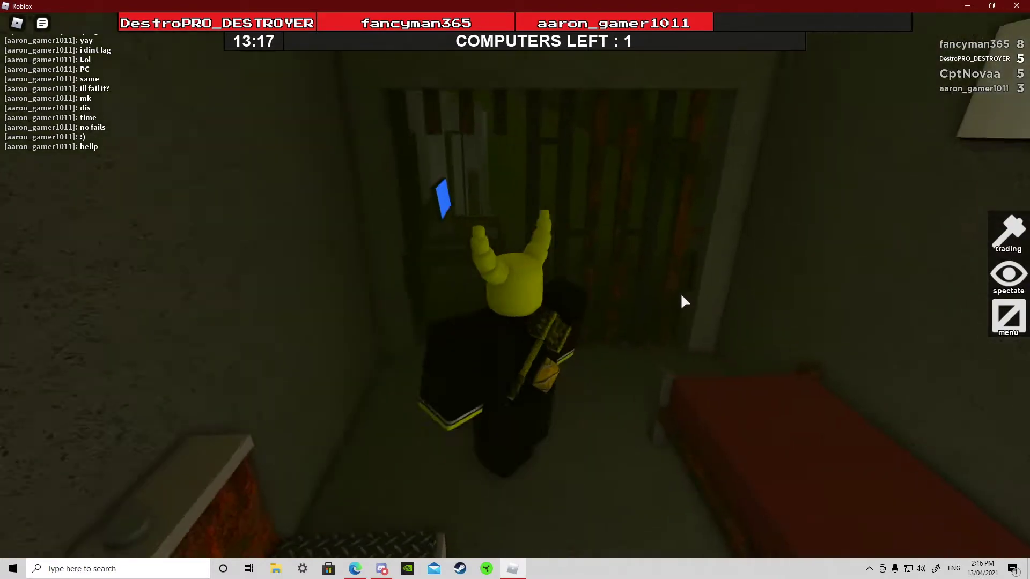
key(w)
key(e)
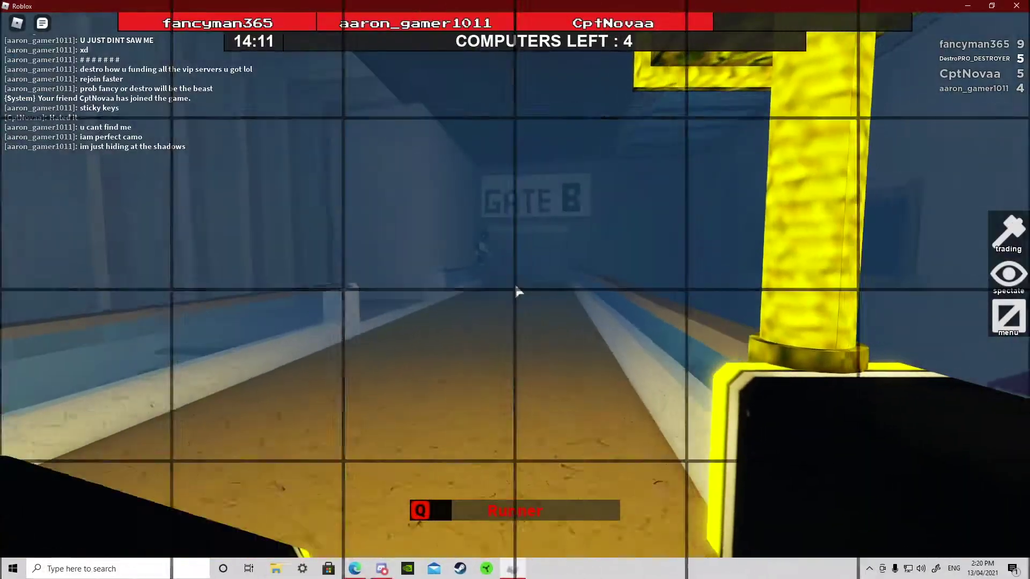
Step: Run from the Gate B corridor along the lit walkway into the dark room past the crates
key(w)
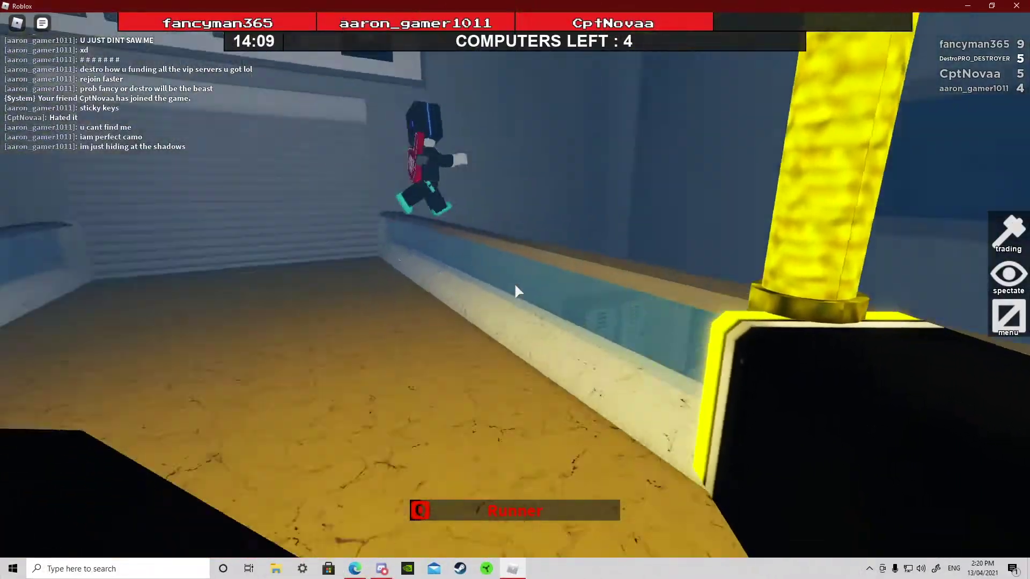
key(w)
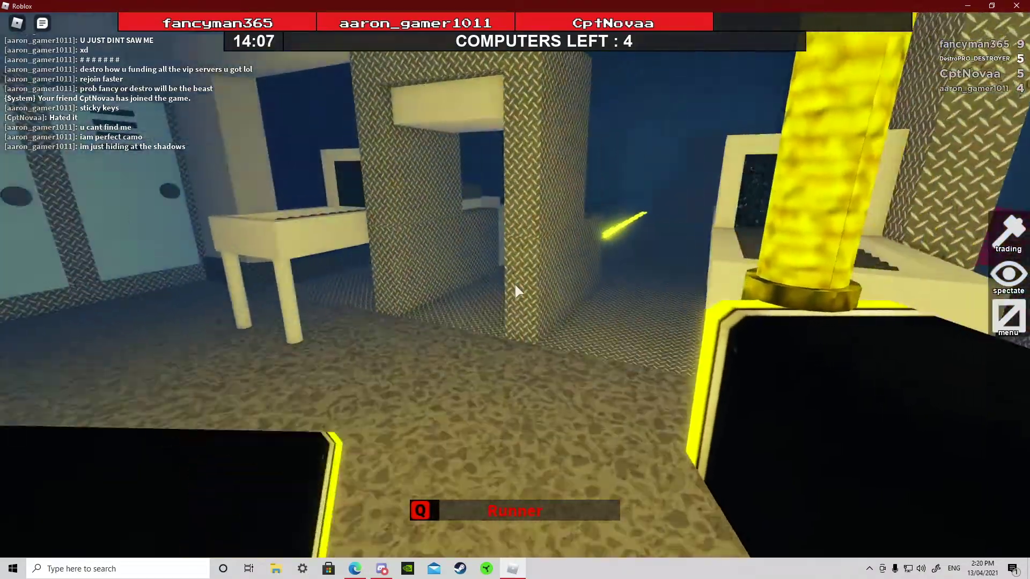
key(w)
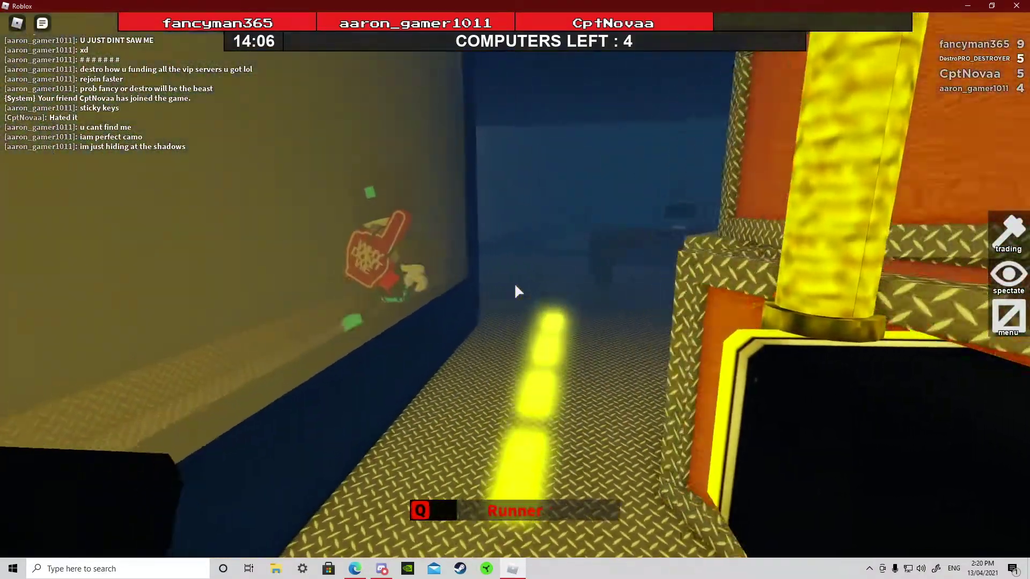
key(w)
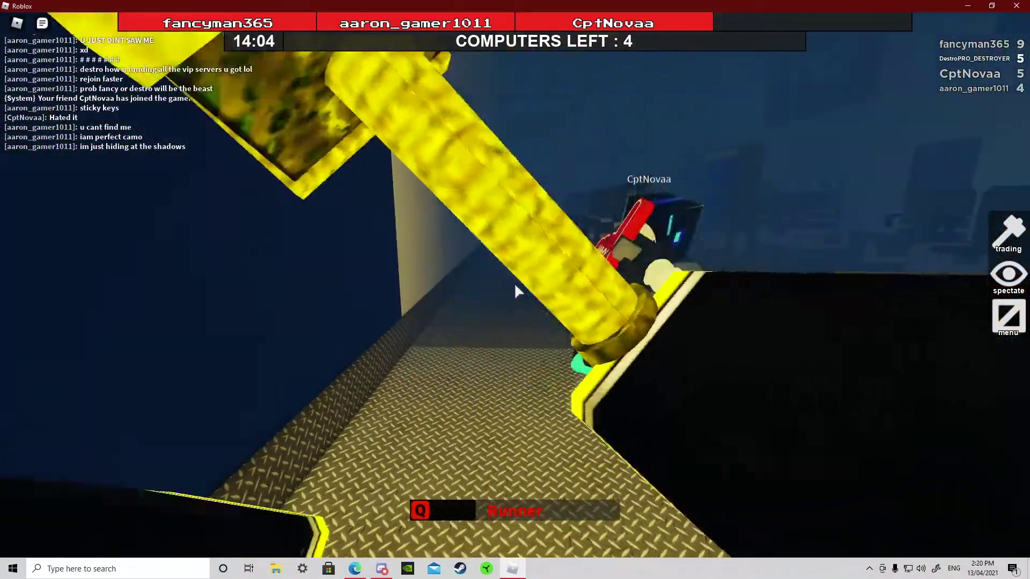
key(w)
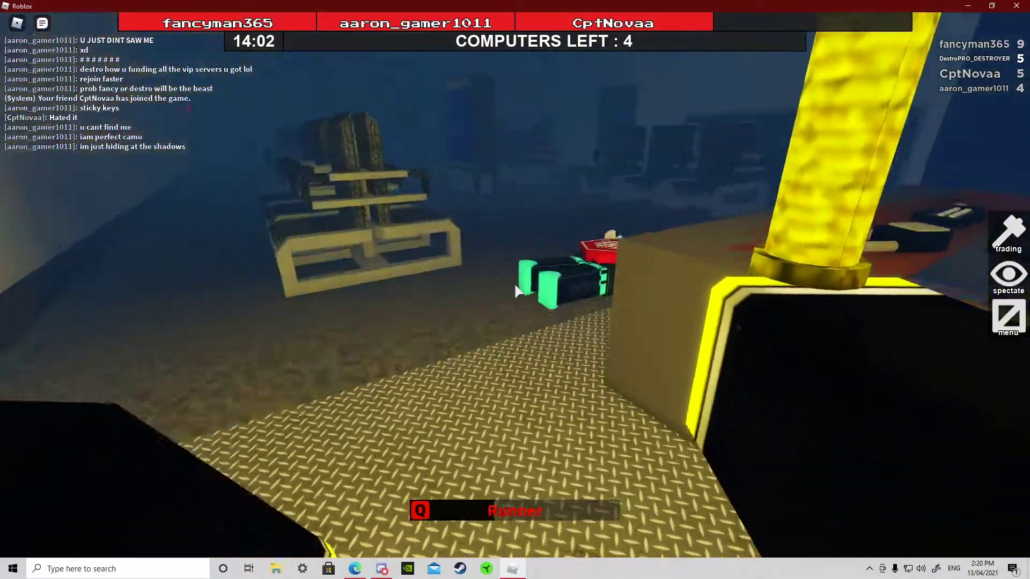
key(w)
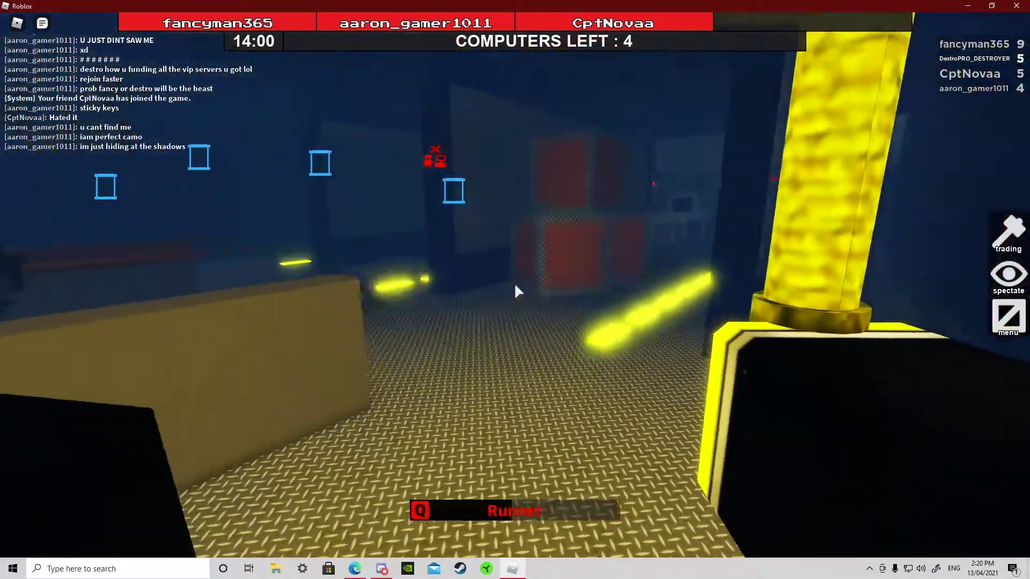
key(w)
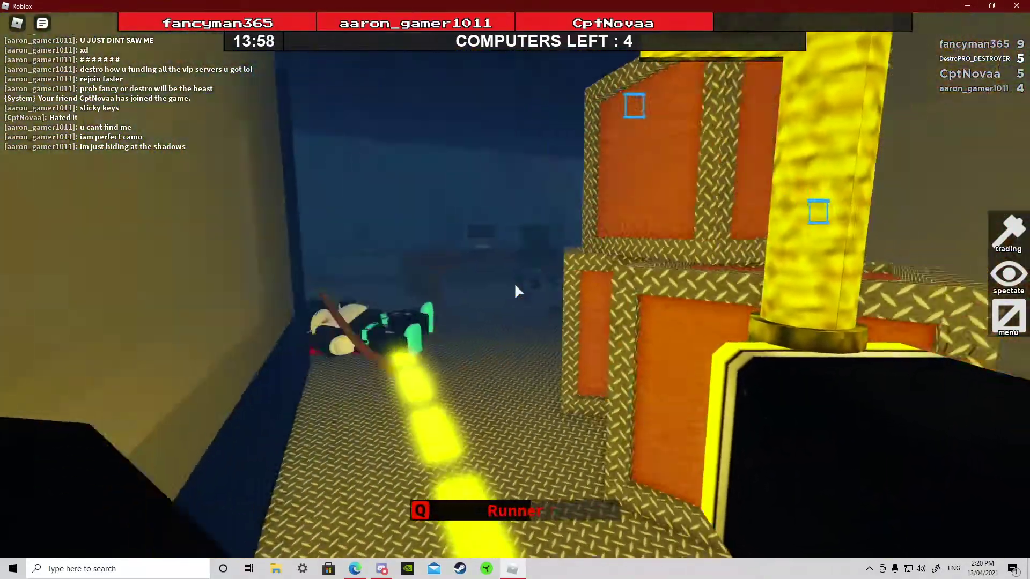
Step: Cross the hall and seating area past Gate A to the tube holding CptNovaa
key(w)
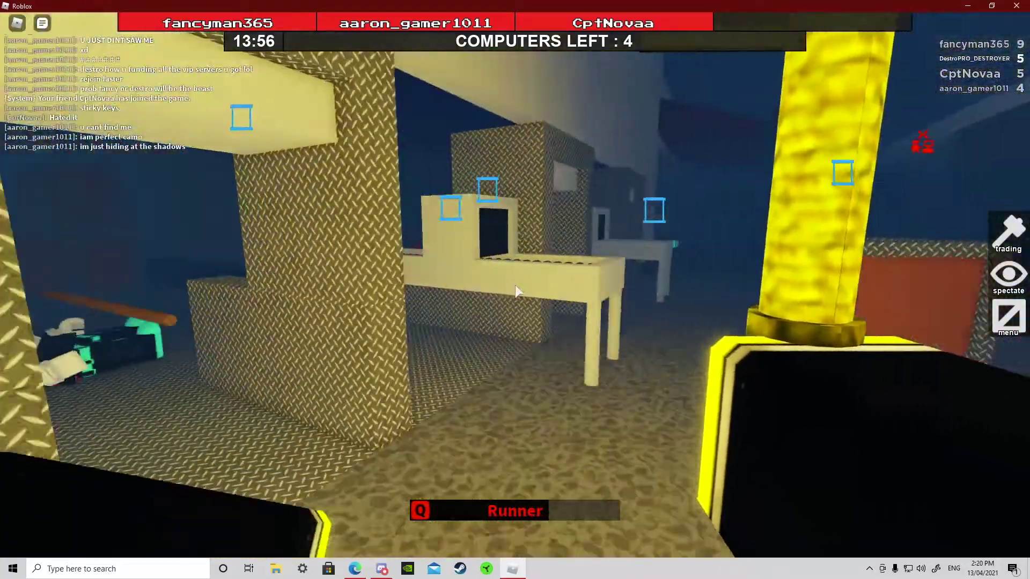
key(w)
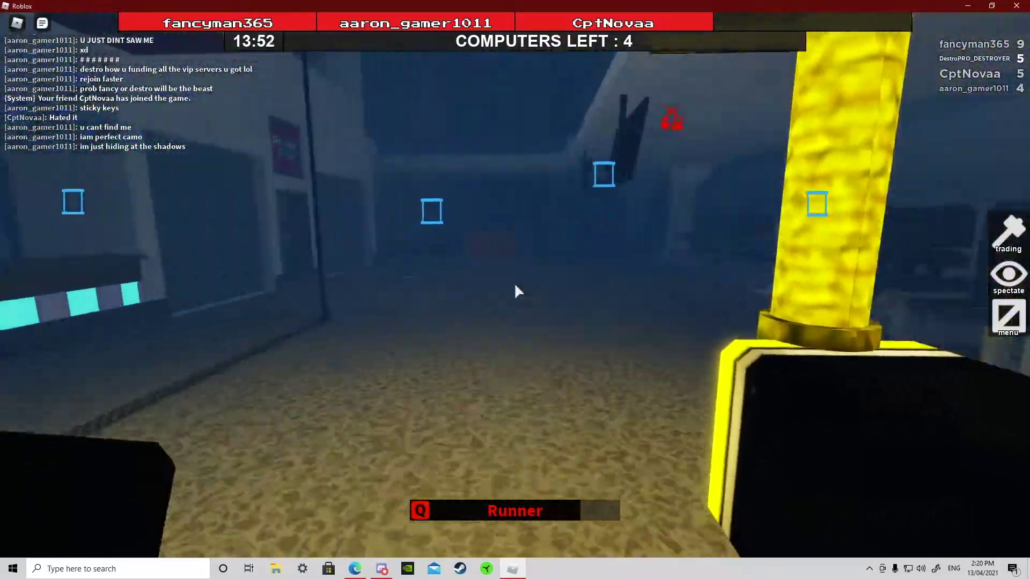
key(w)
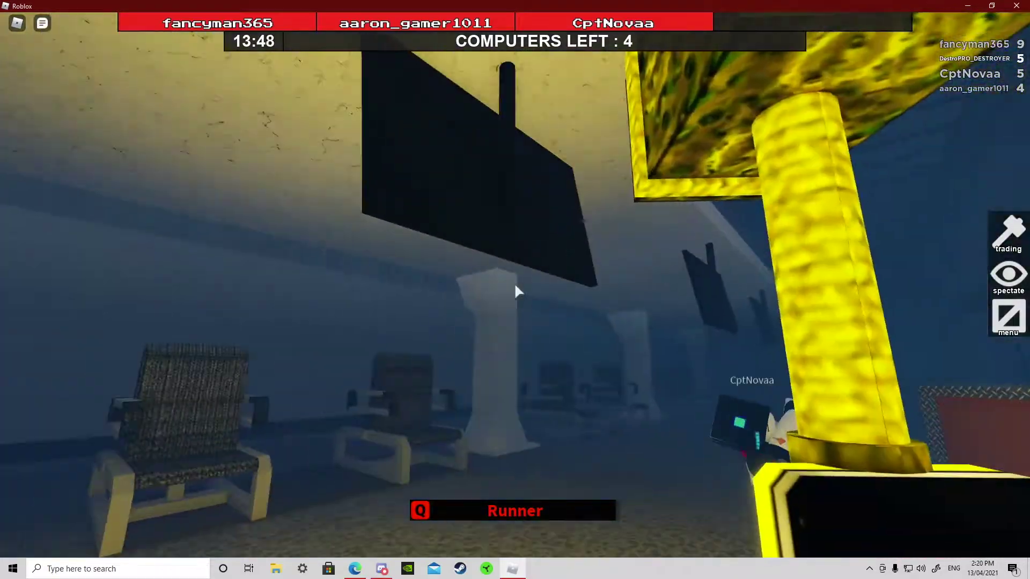
key(w)
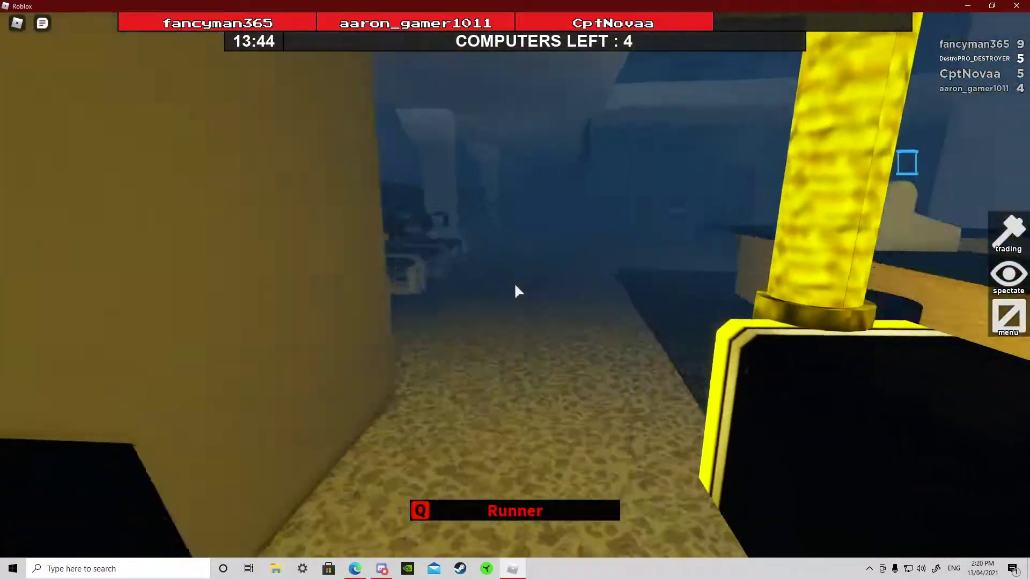
key(w)
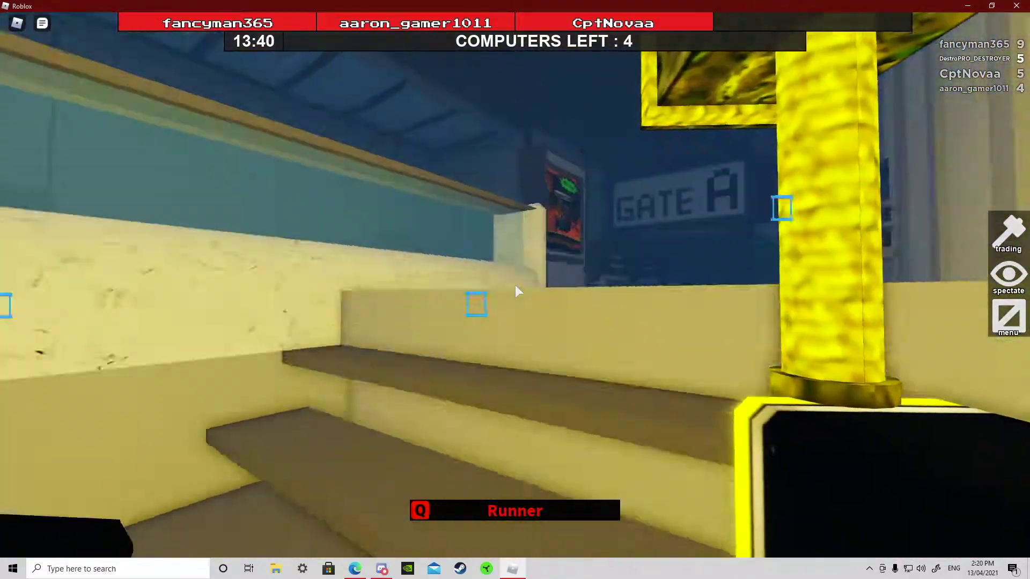
key(w)
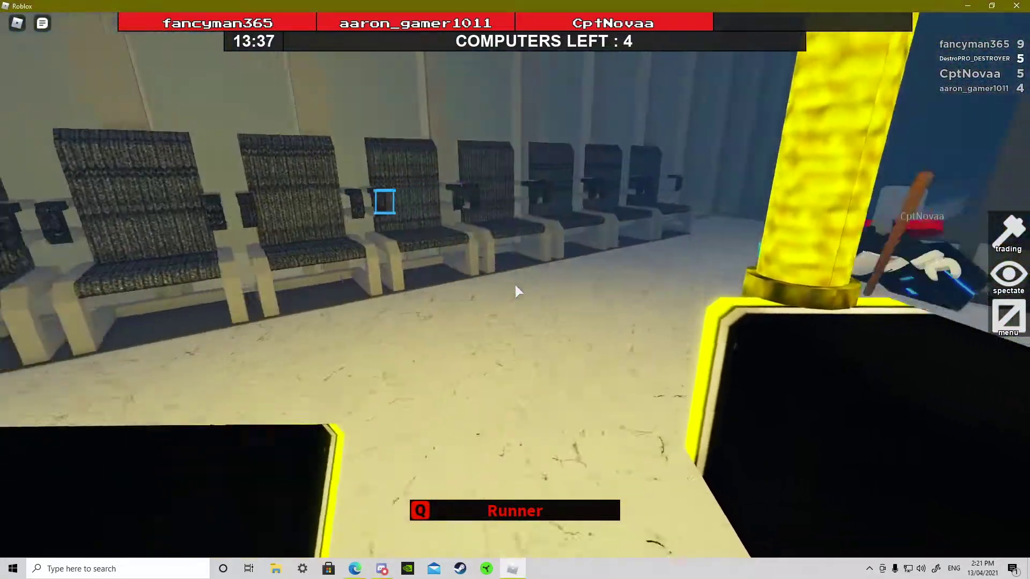
key(w)
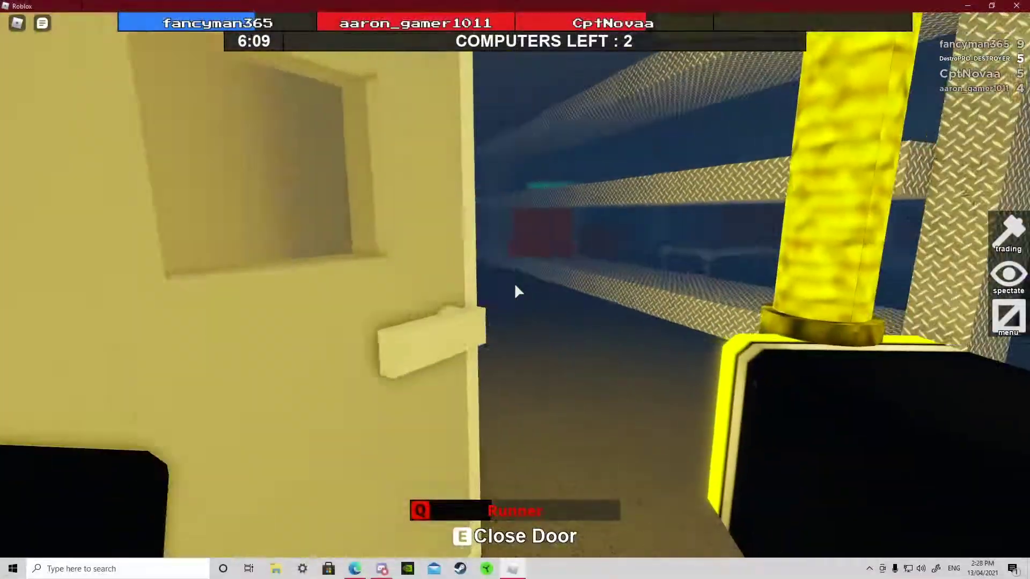
Step: Go through the open door and hammer the downed survivor twice
key(w)
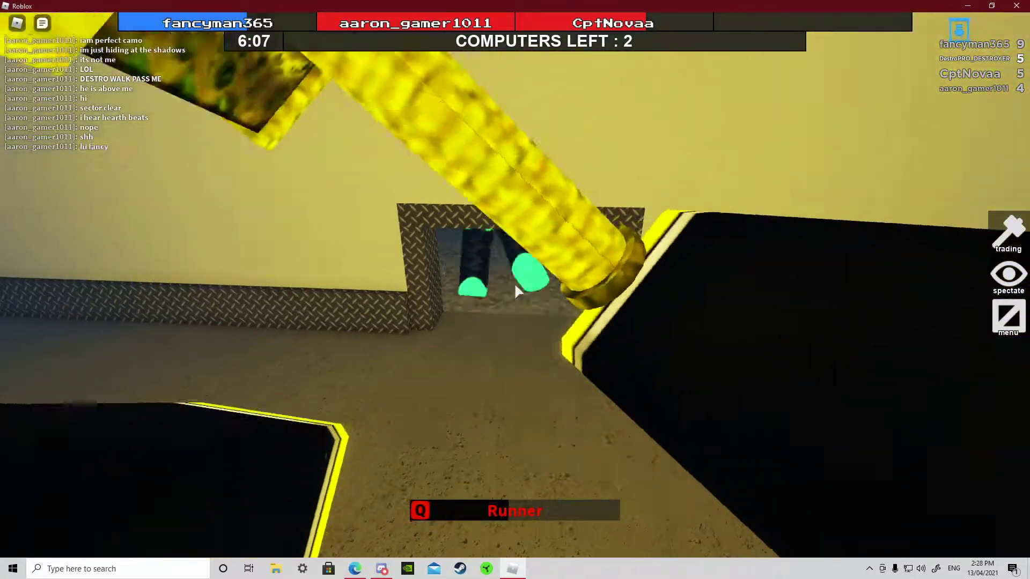
key(w)
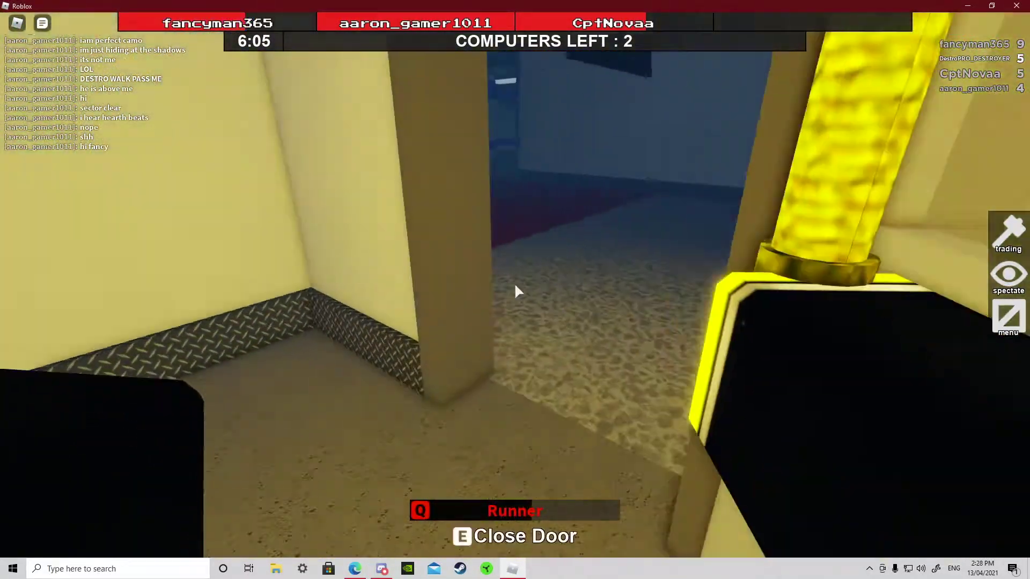
key(w)
click(515, 292)
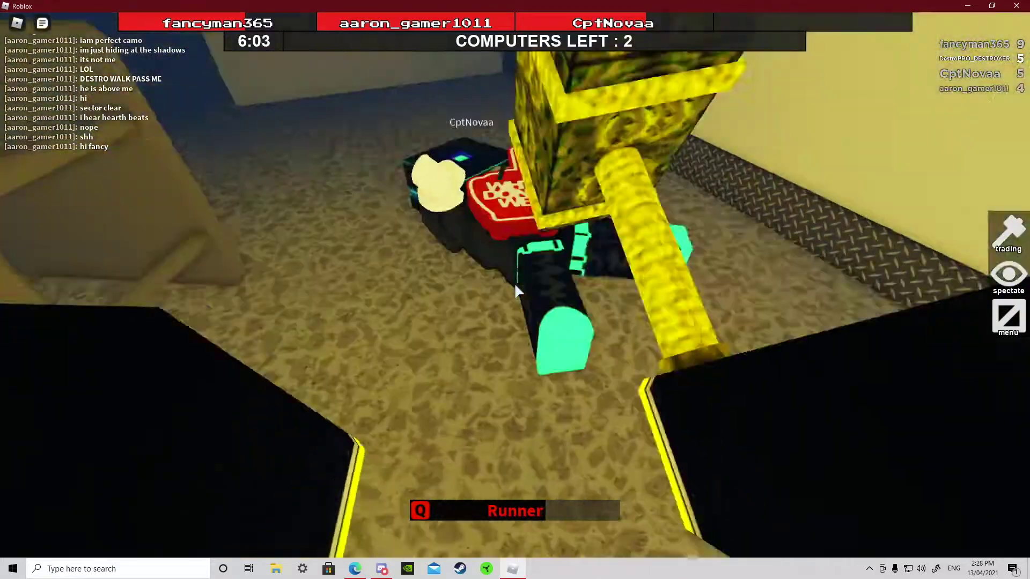
key(w)
click(514, 291)
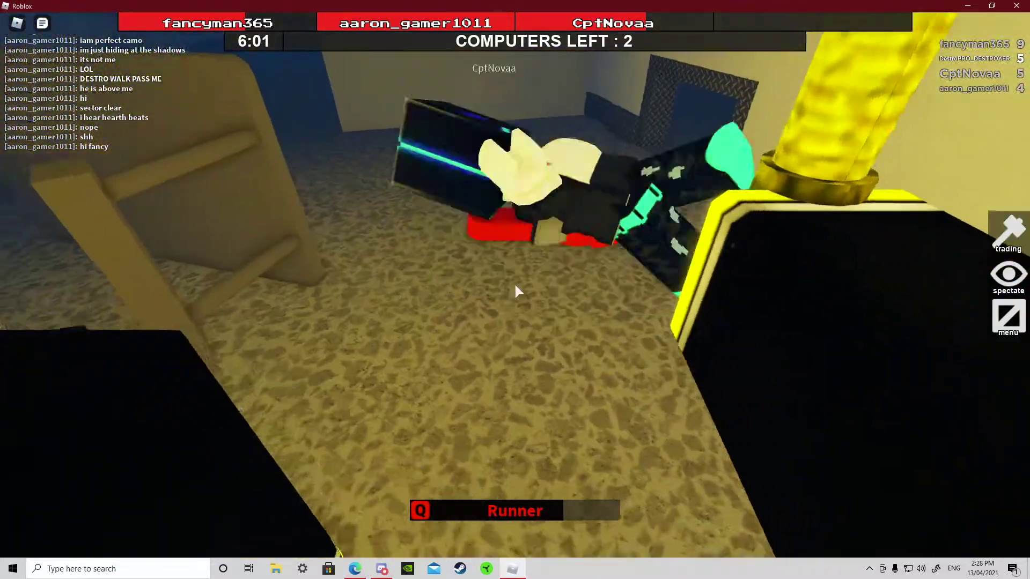
Step: Carry aaron_gamer1011 past the orange crates and chairs into a freeze pod near Gate A
key(w)
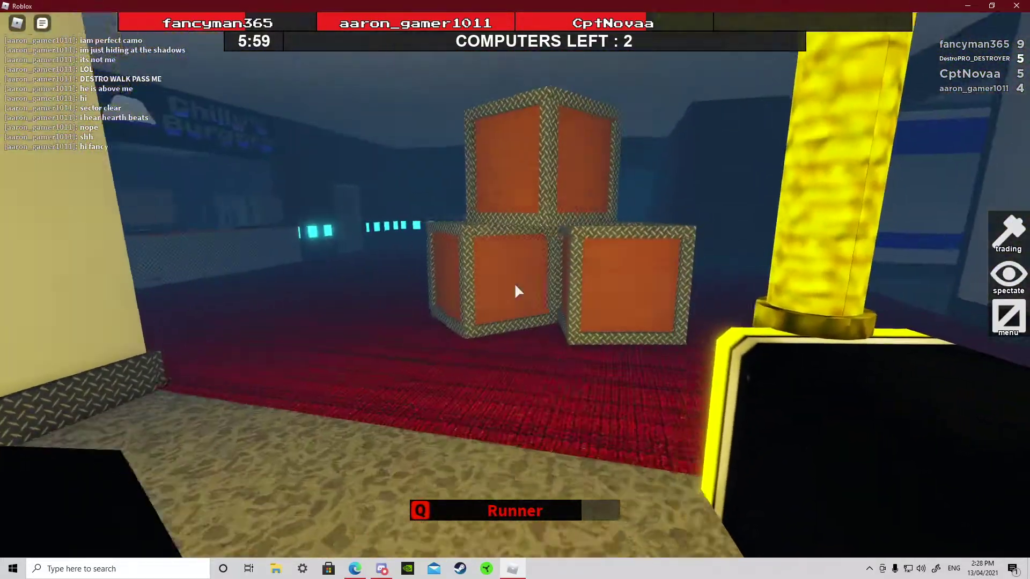
key(w)
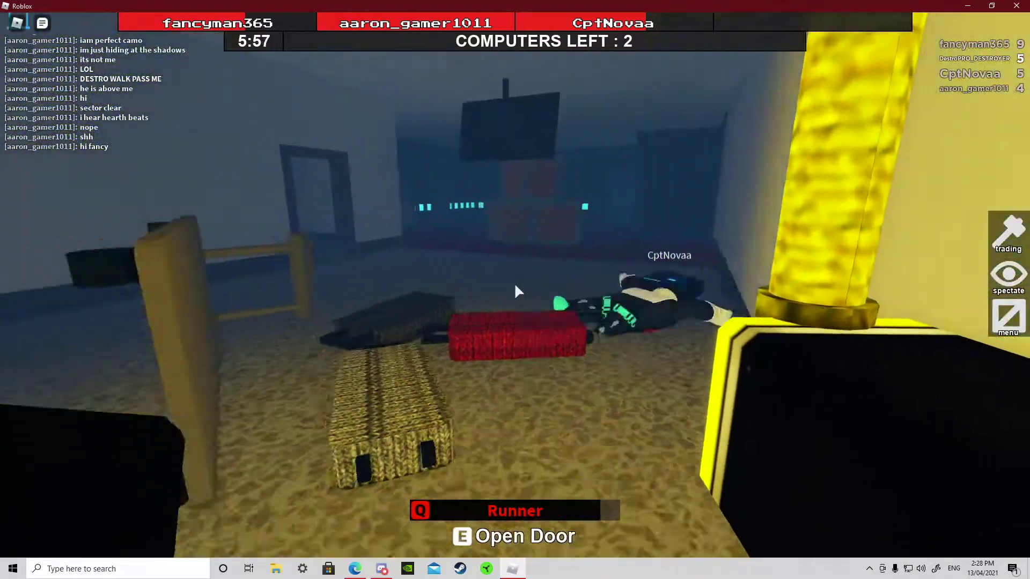
key(w)
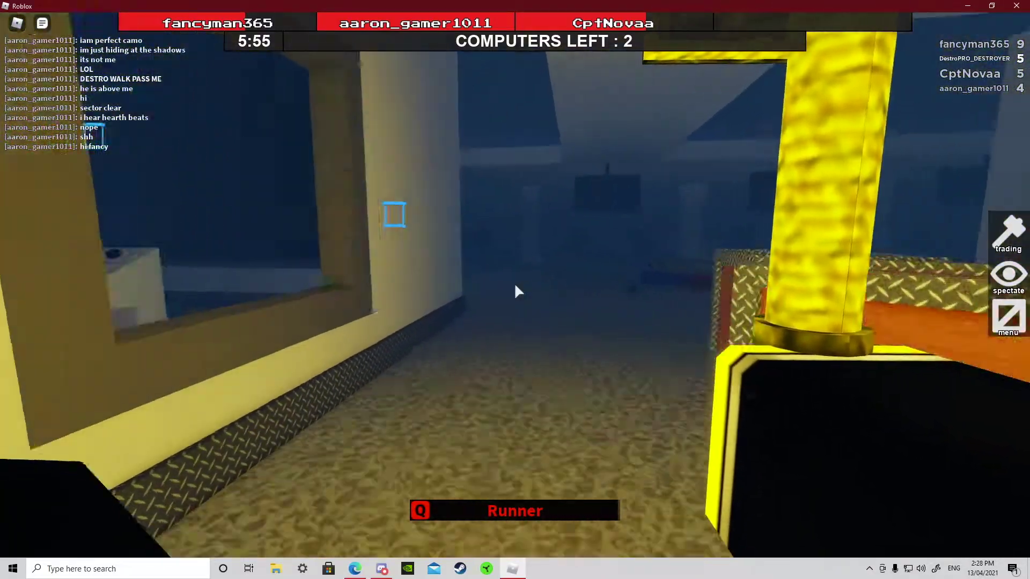
key(w)
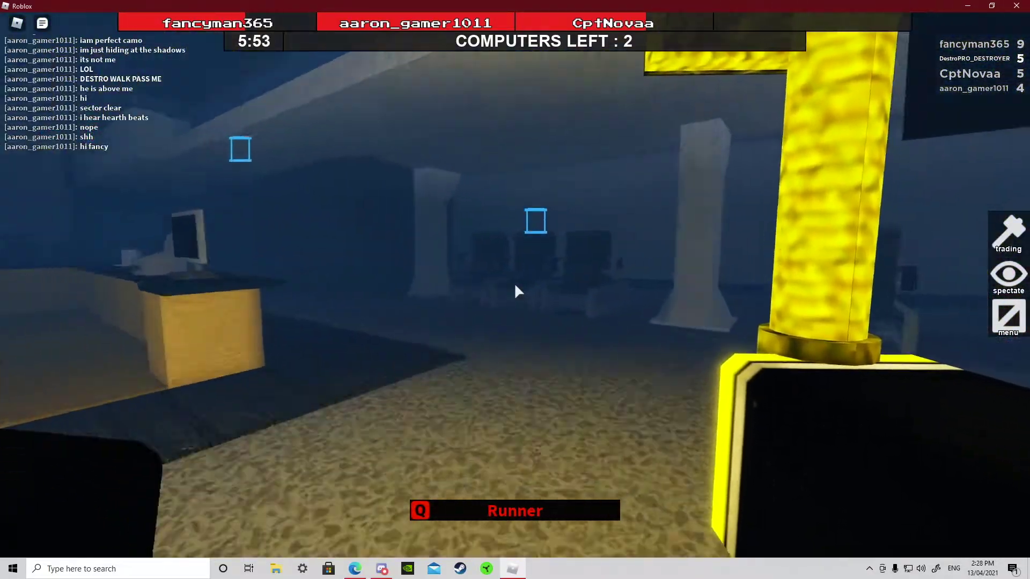
key(w)
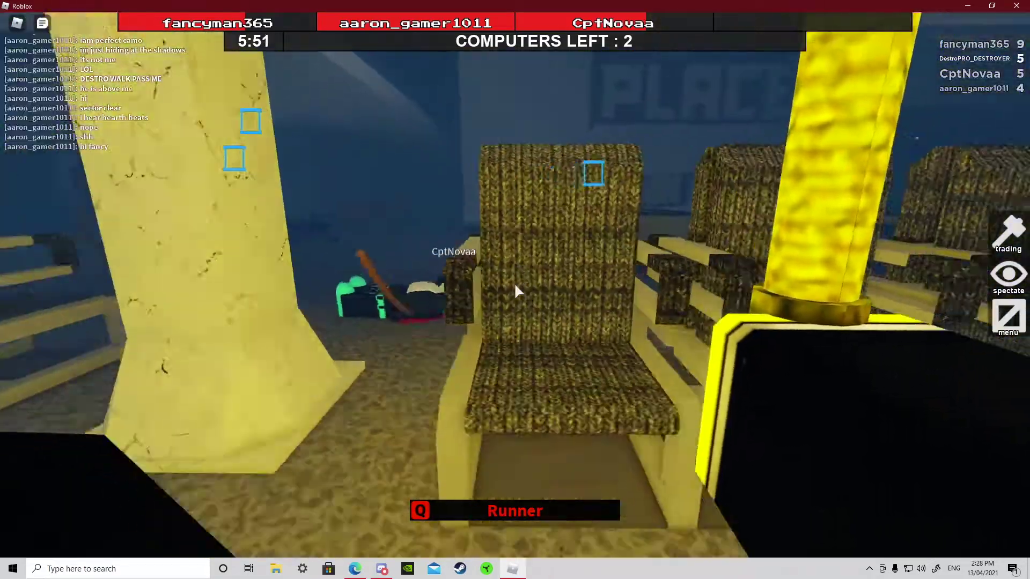
key(w)
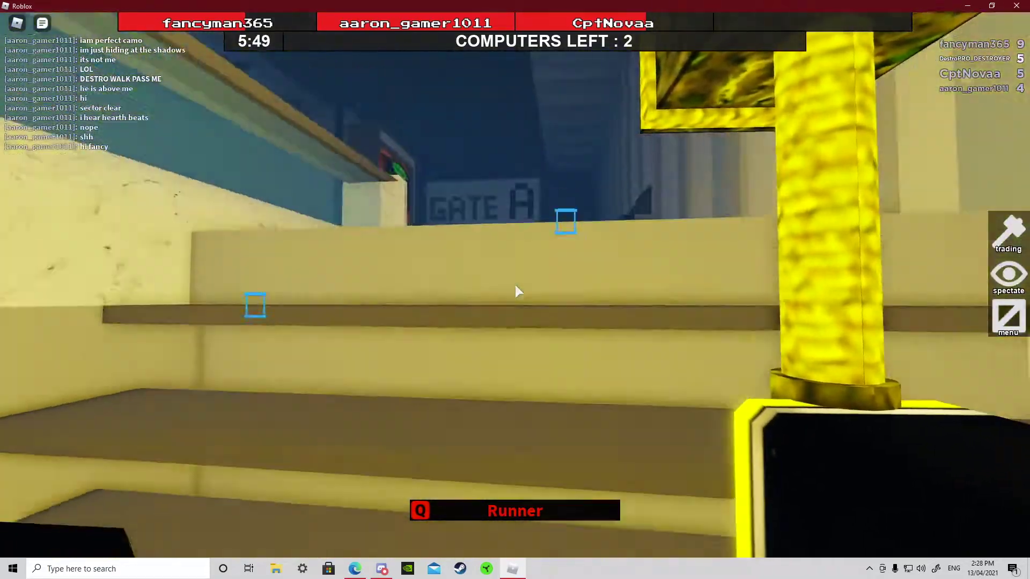
key(w)
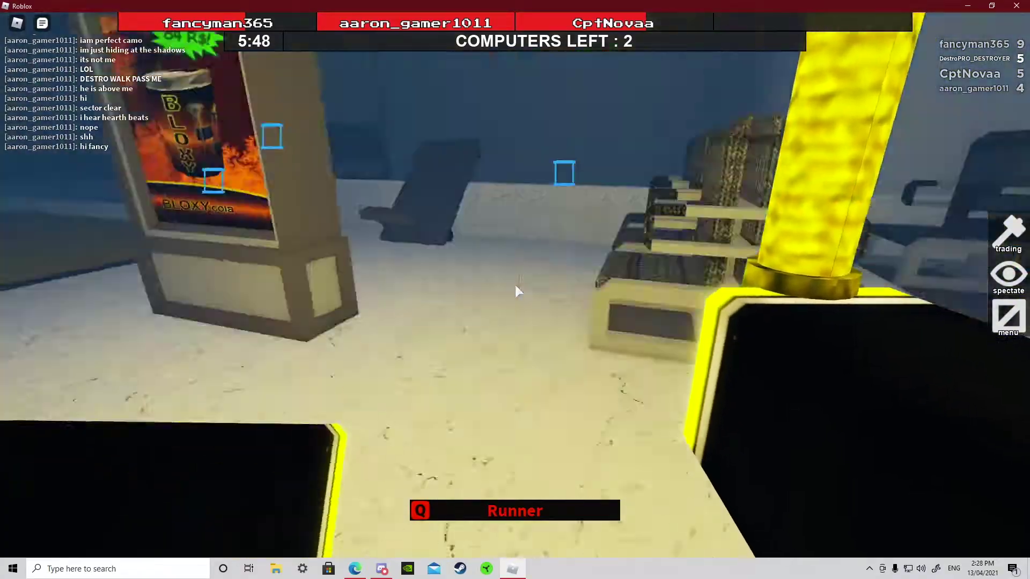
key(w)
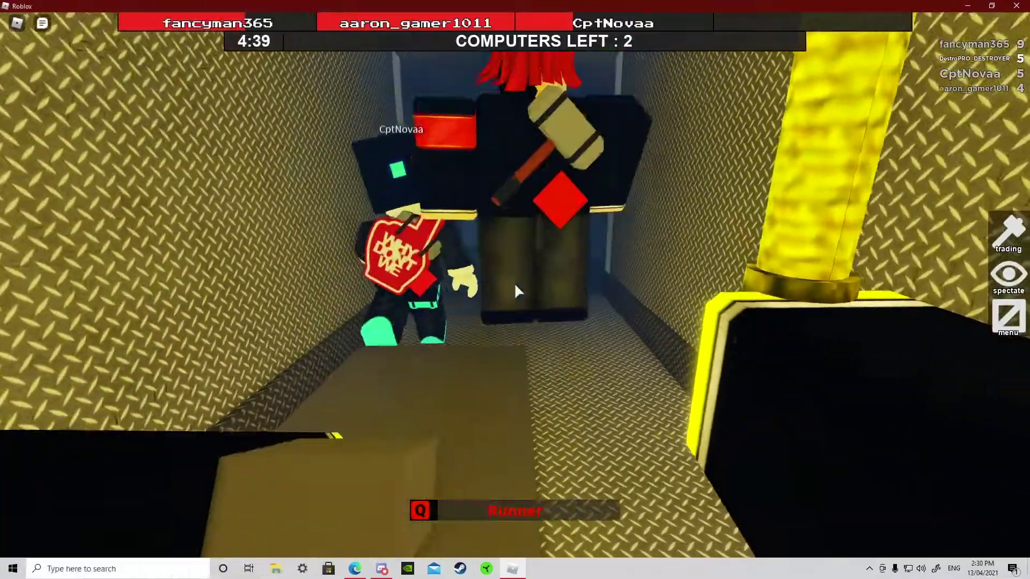
key(w)
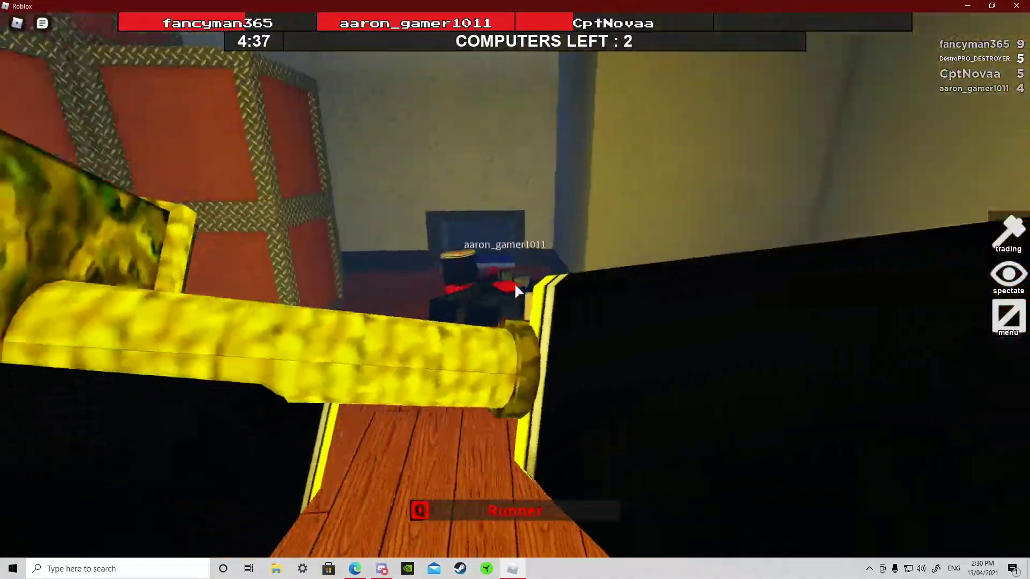
key(w)
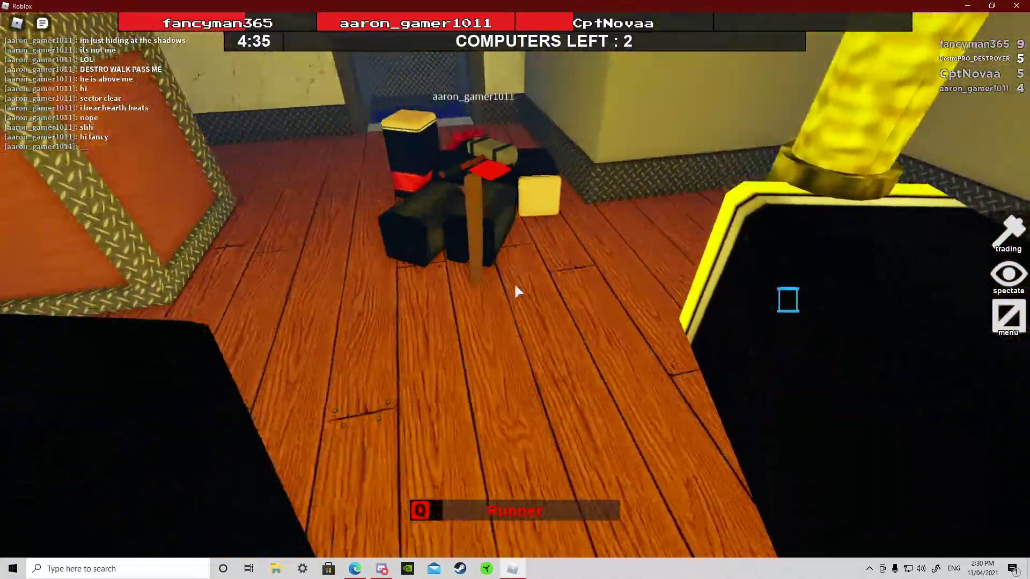
key(w)
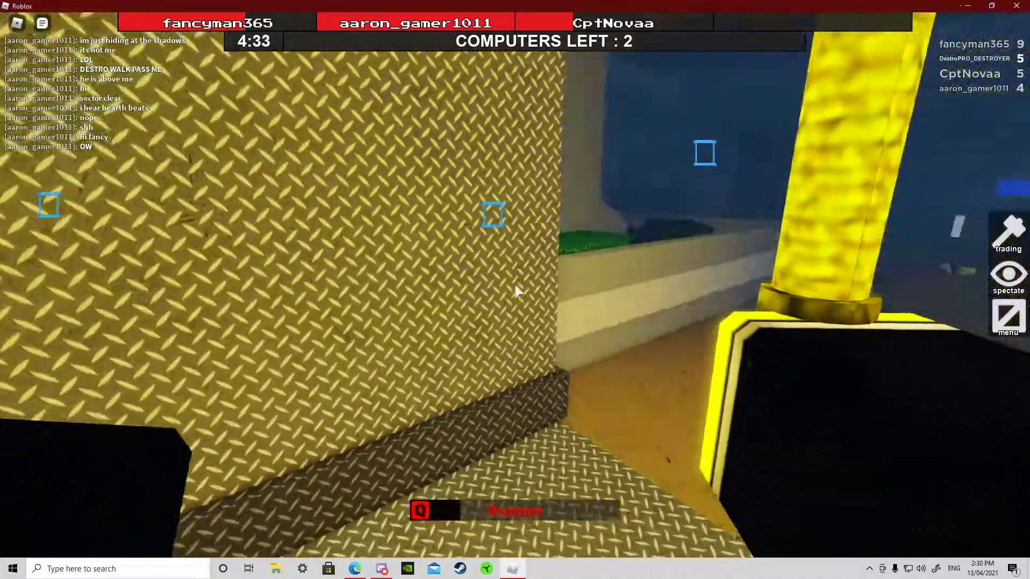
key(w)
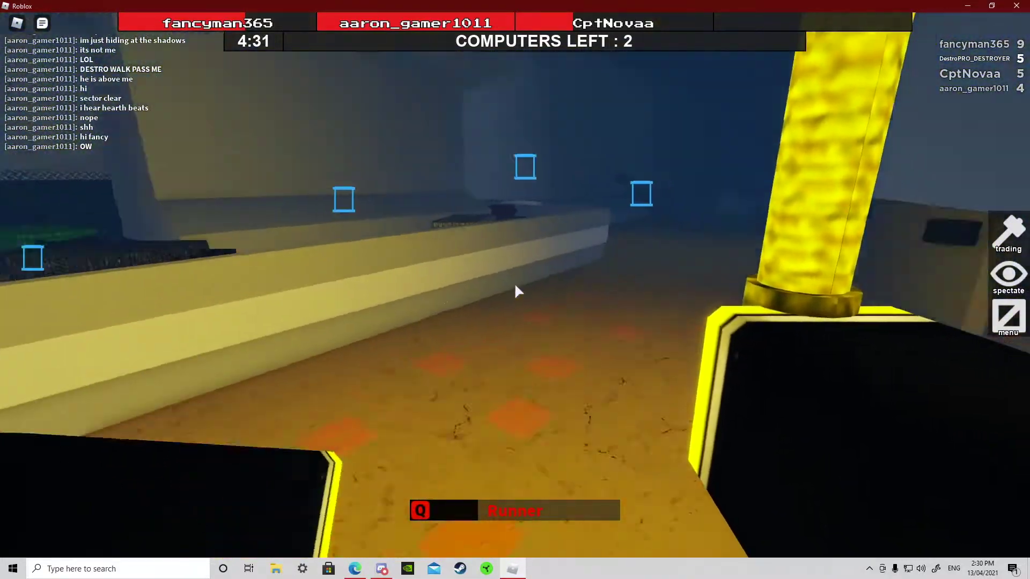
key(w)
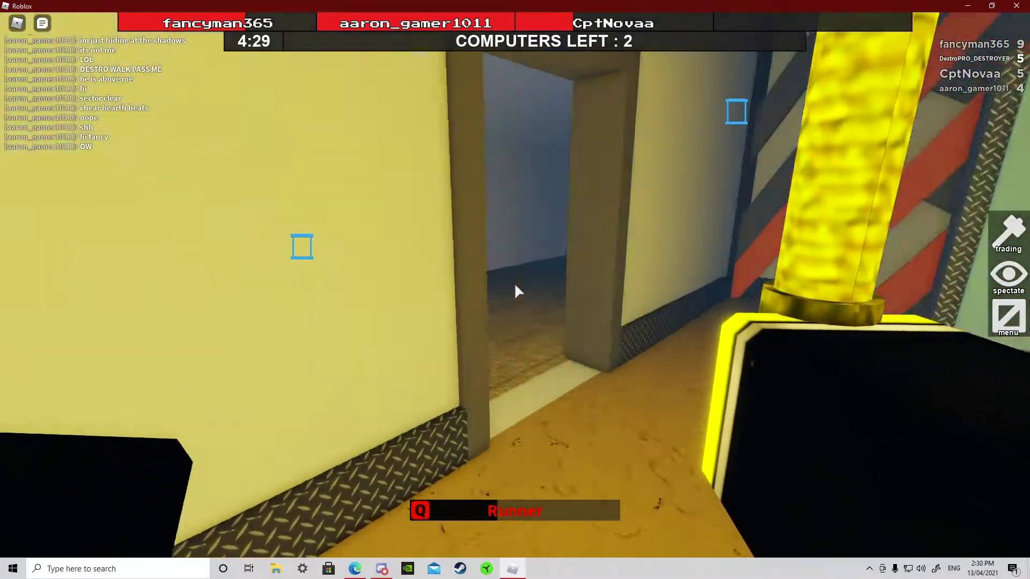
key(w)
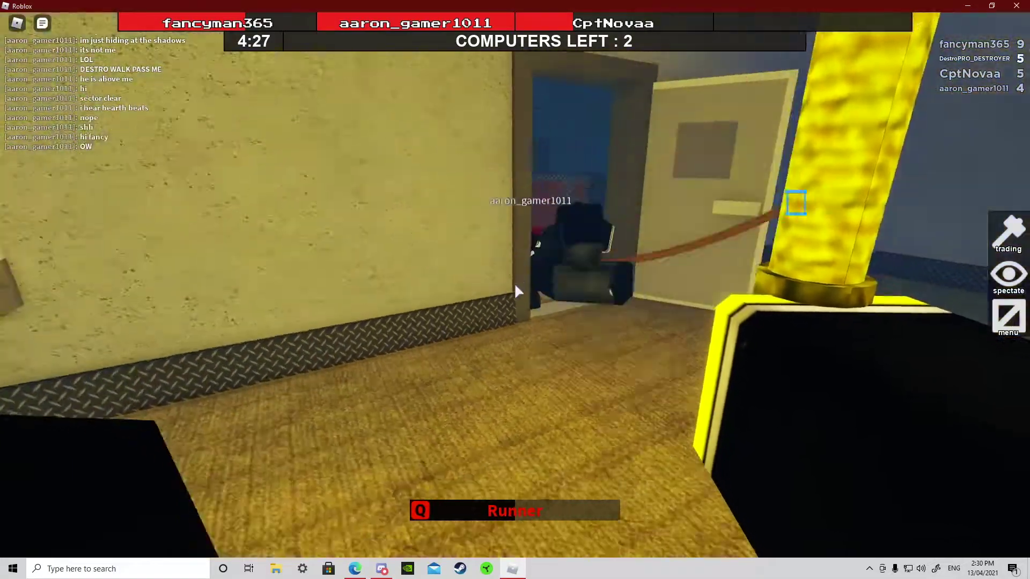
key(w)
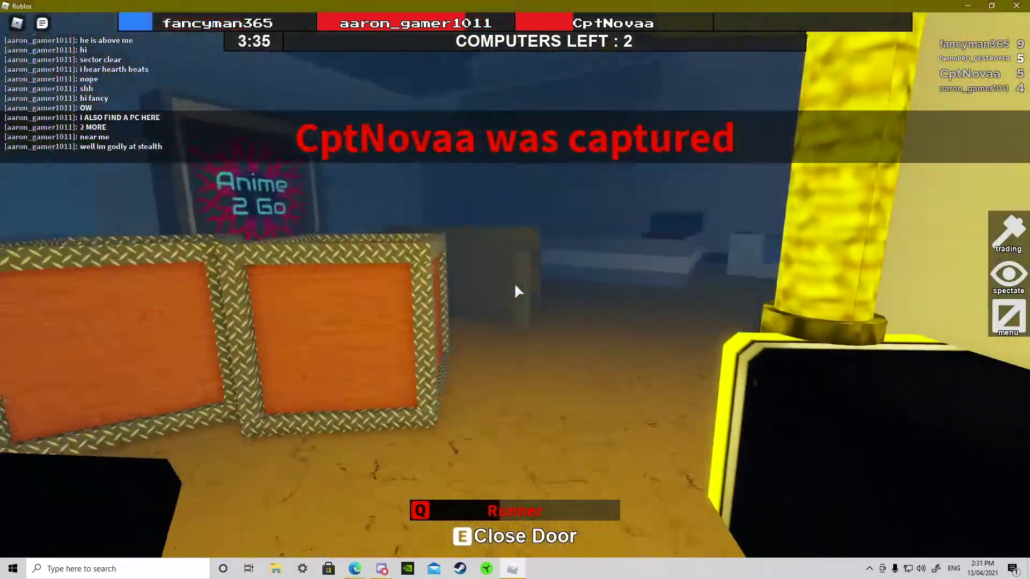
key(w)
key(w)
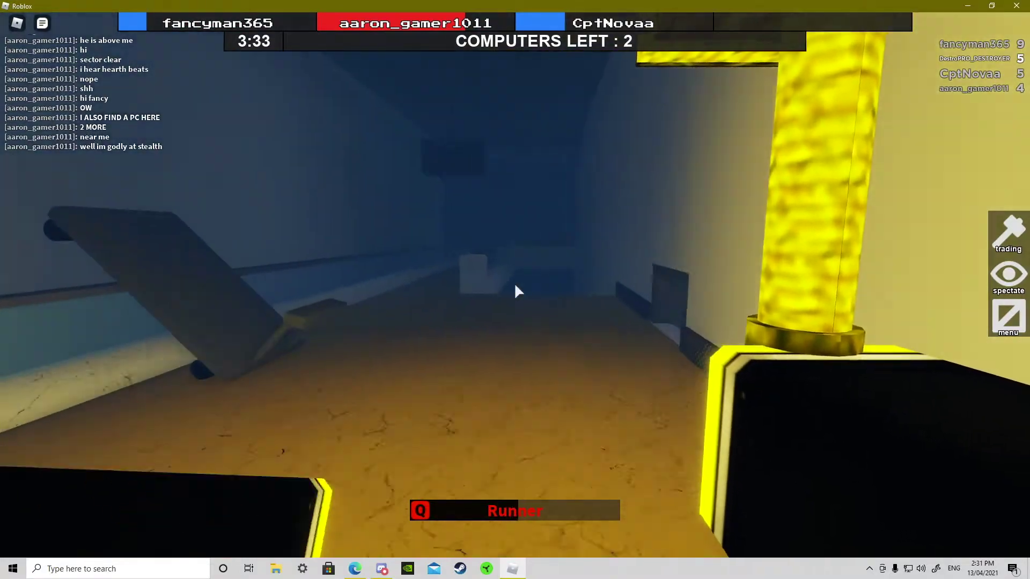
key(w)
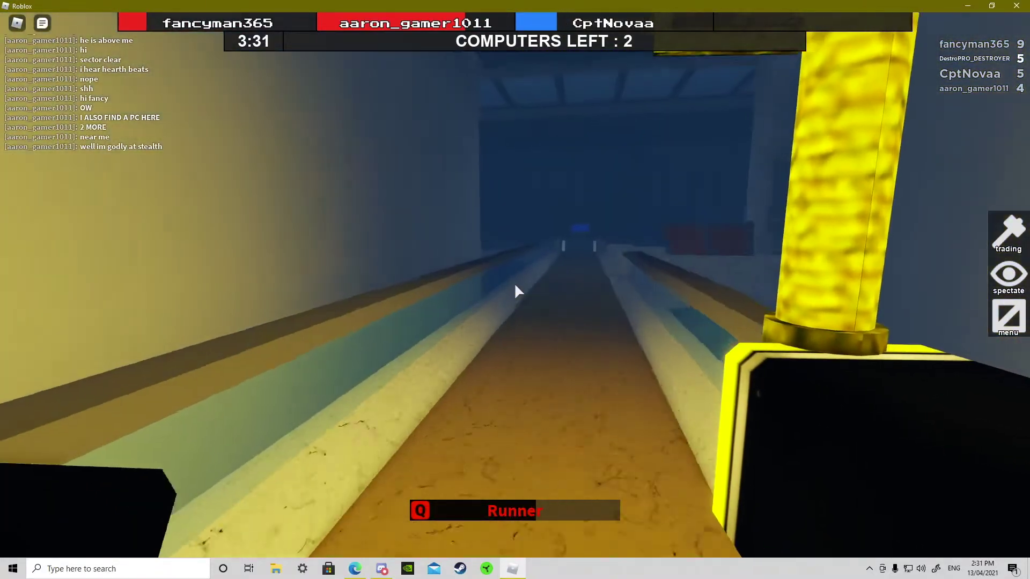
key(w)
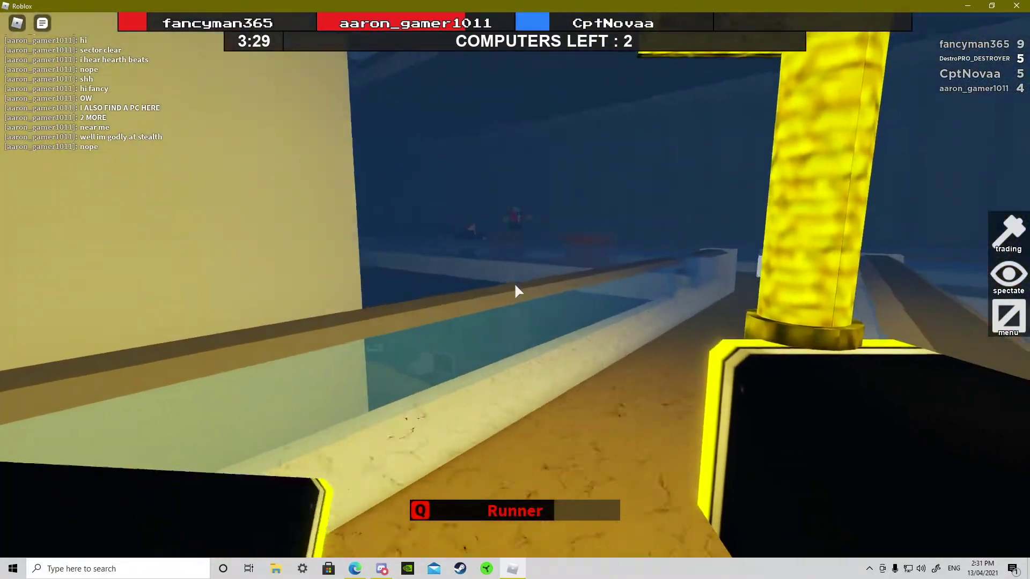
key(w)
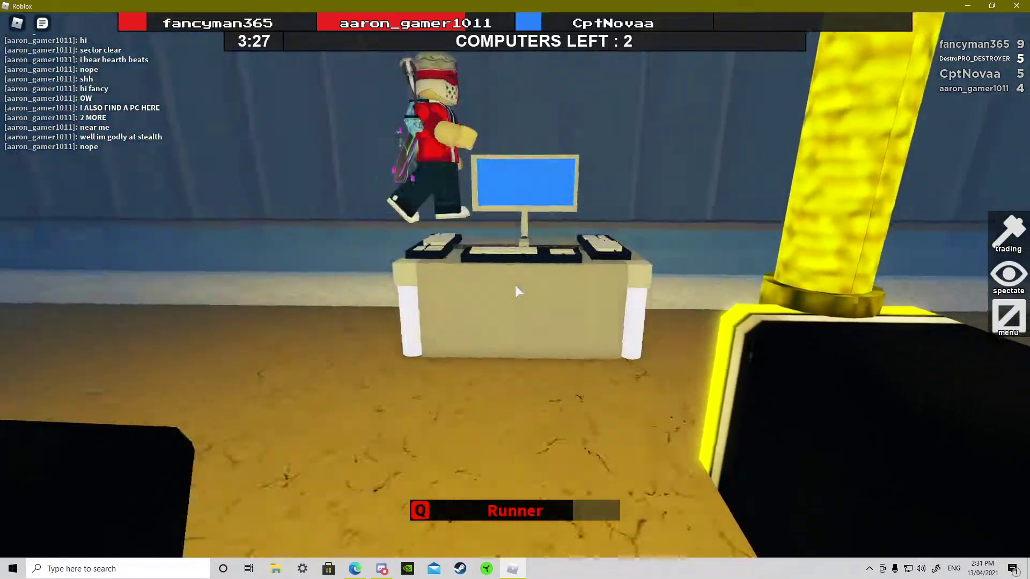
key(w)
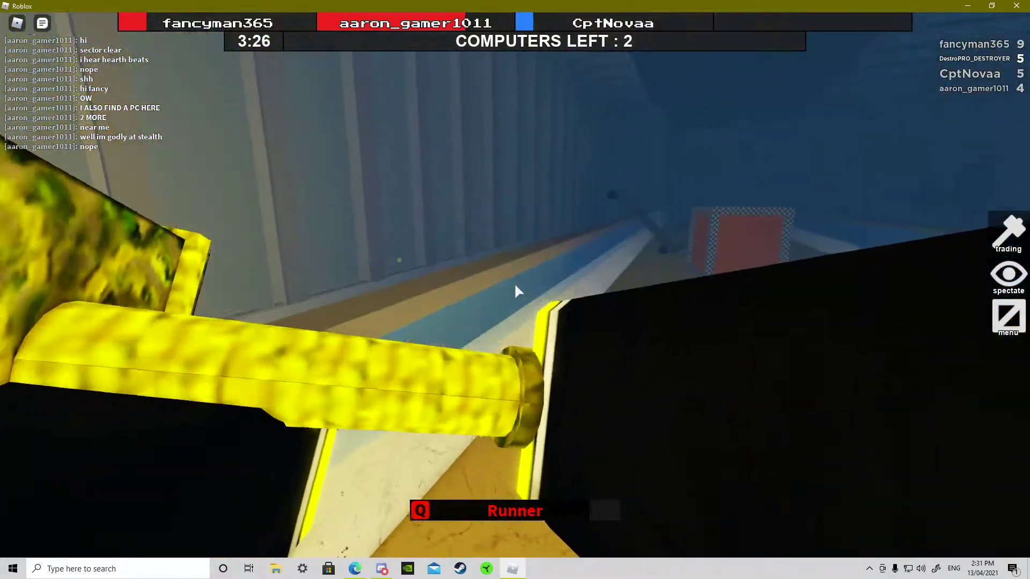
key(w)
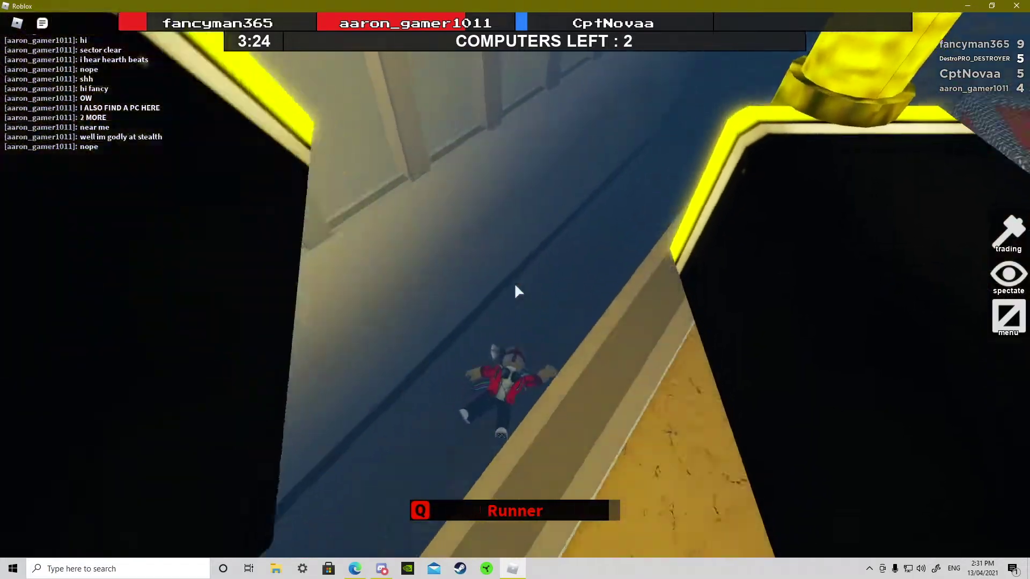
key(w)
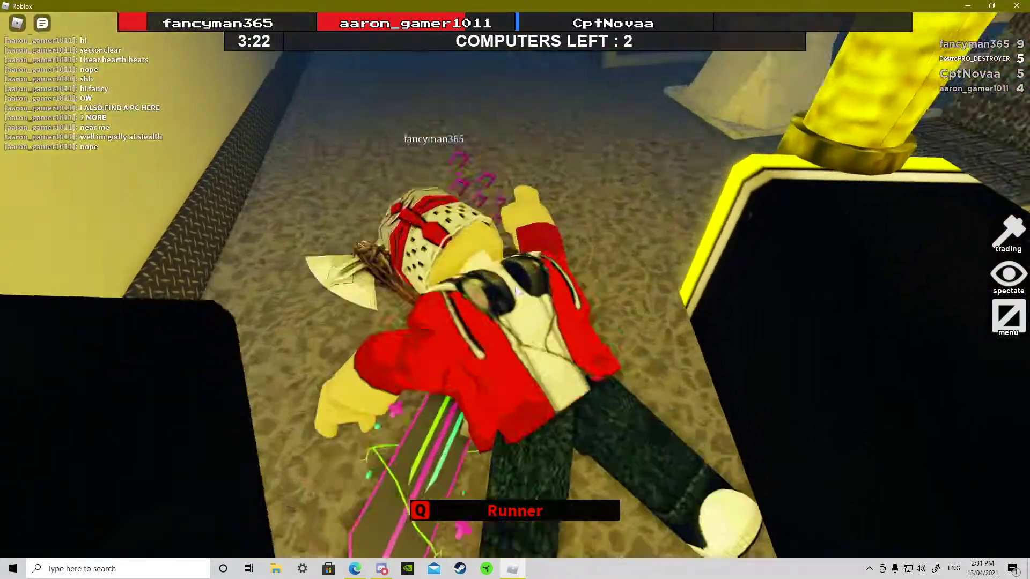
key(w)
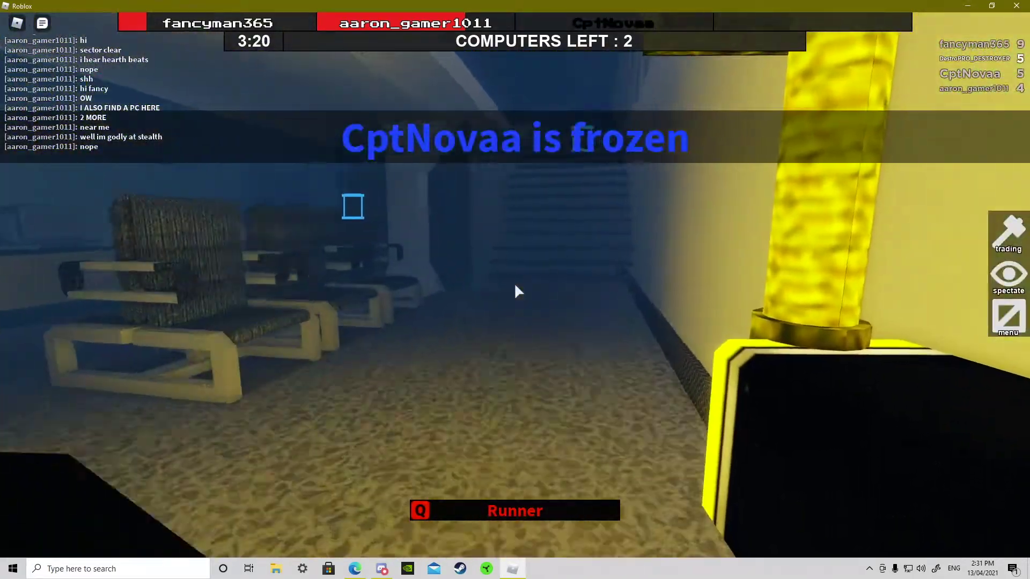
key(w)
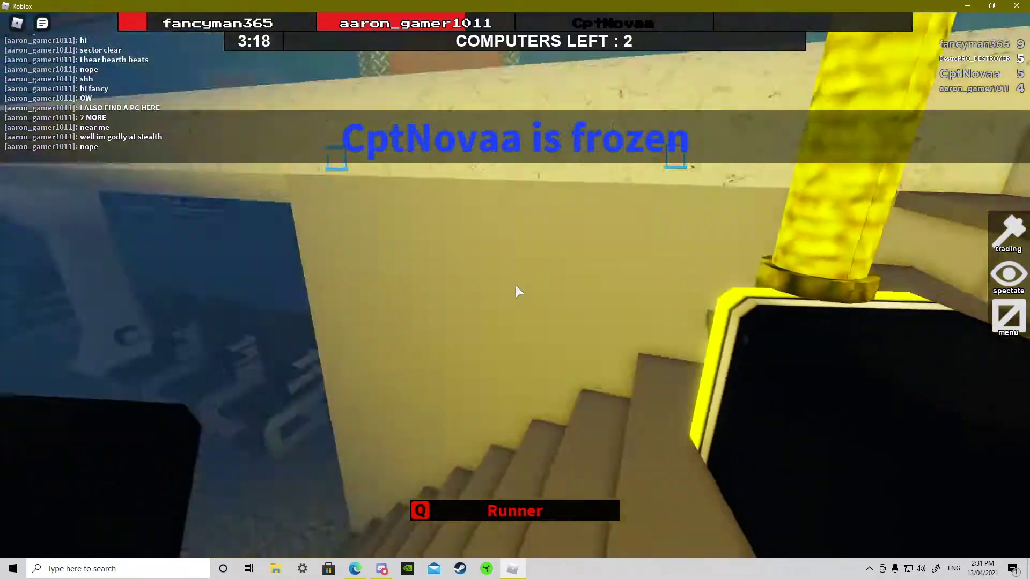
key(w)
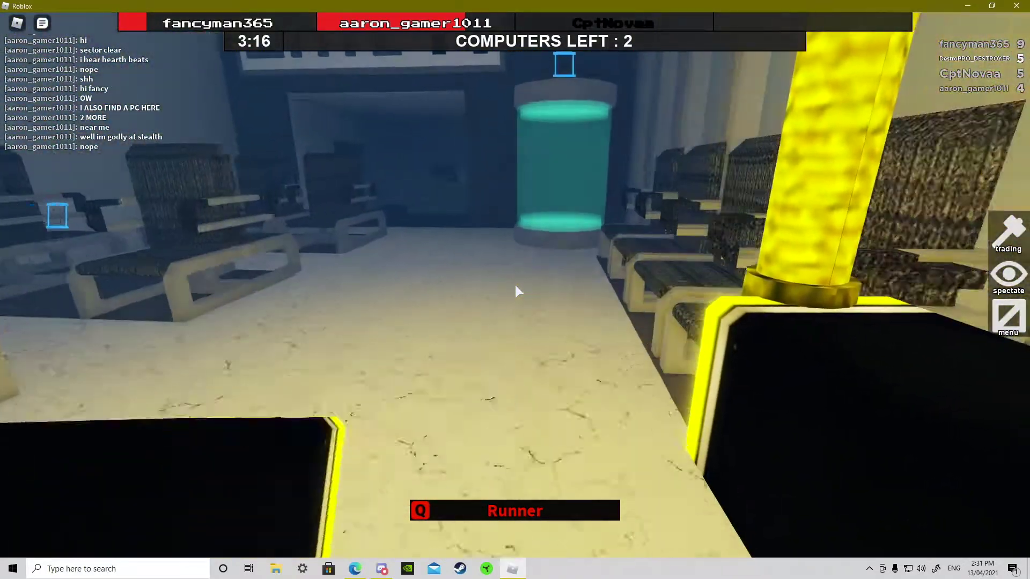
key(w)
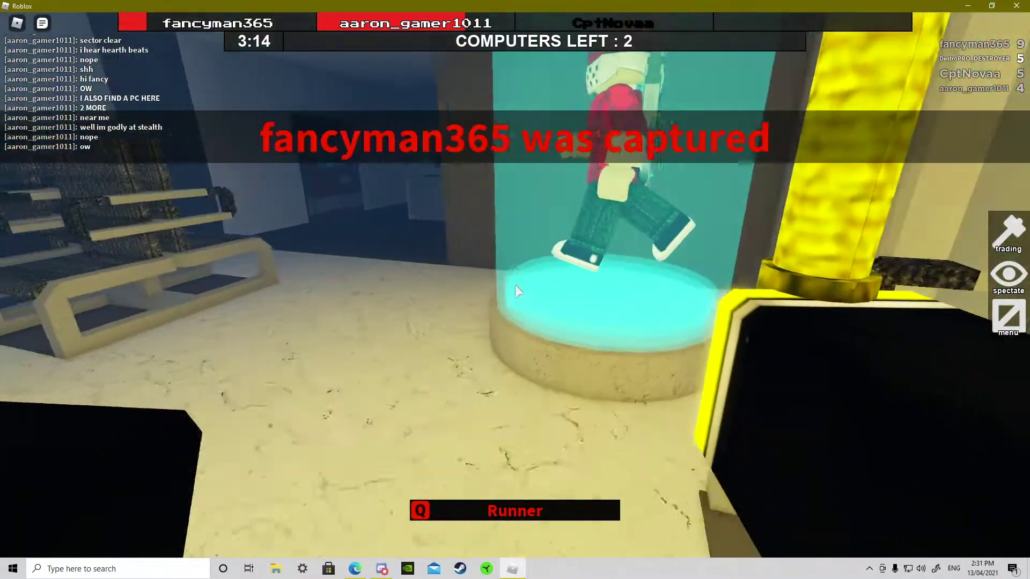
Step: Run down the red-crate corridor past the computer desk toward the ramp at its end
key(w)
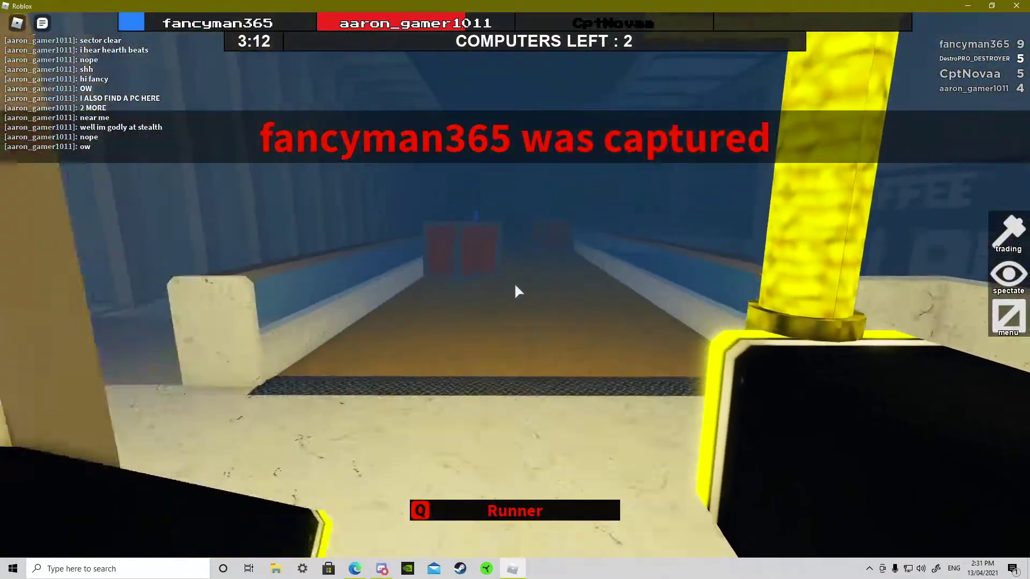
key(w)
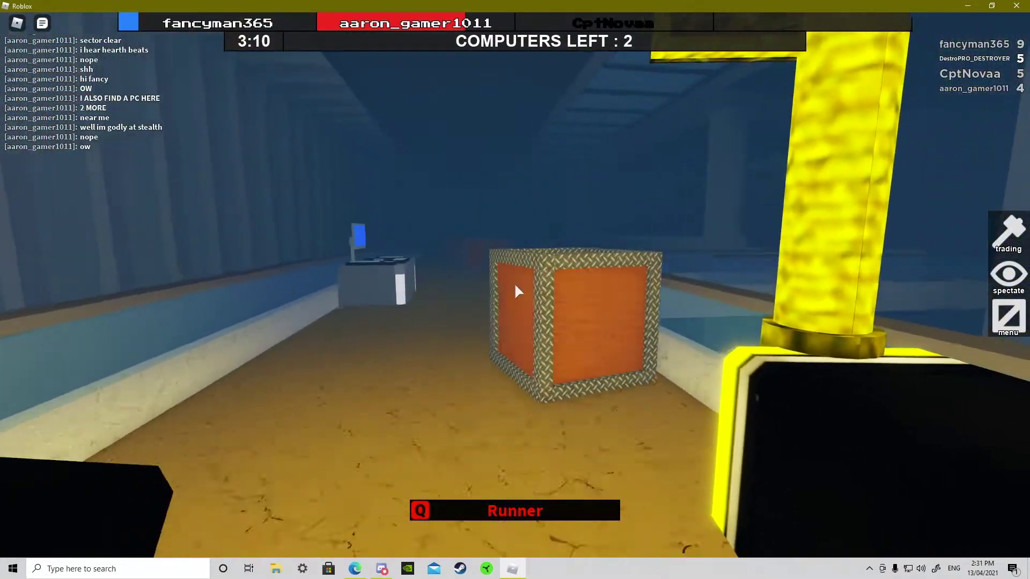
key(w)
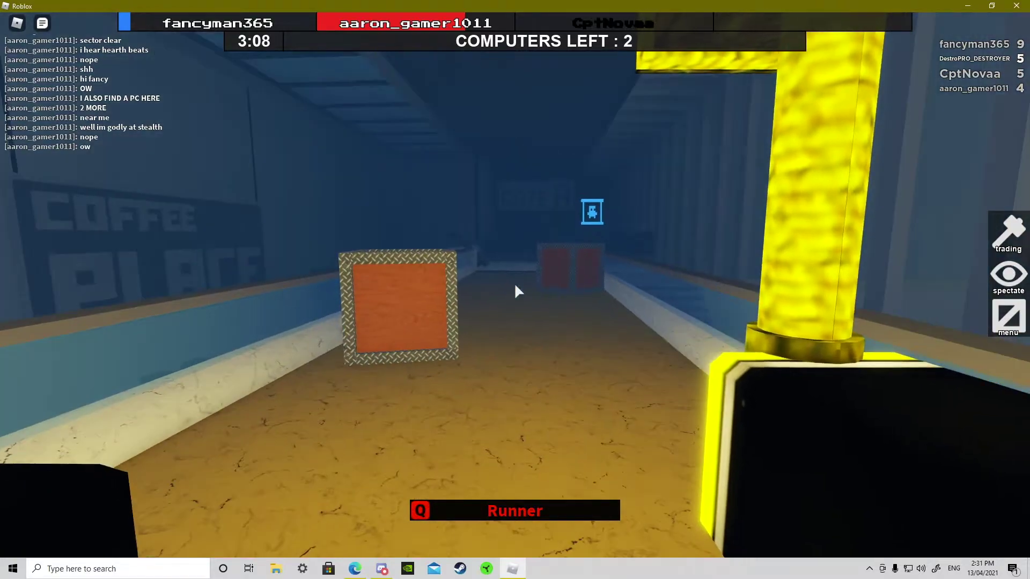
key(w)
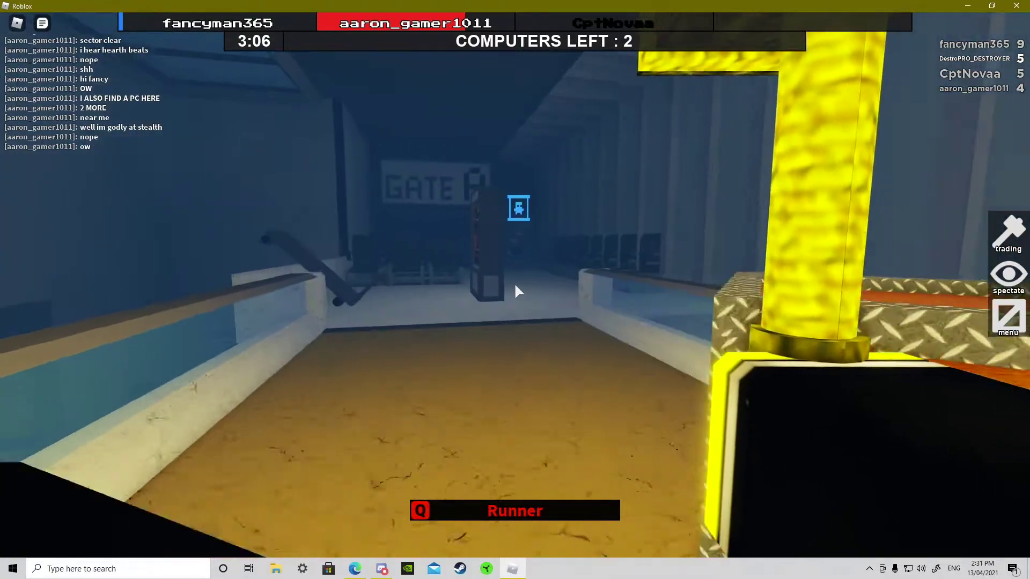
key(w)
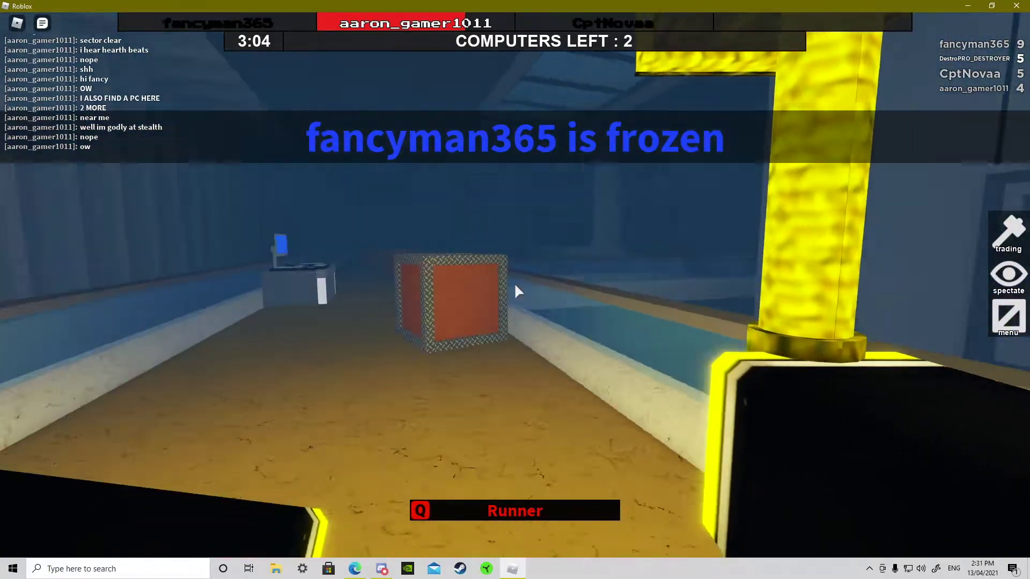
key(w)
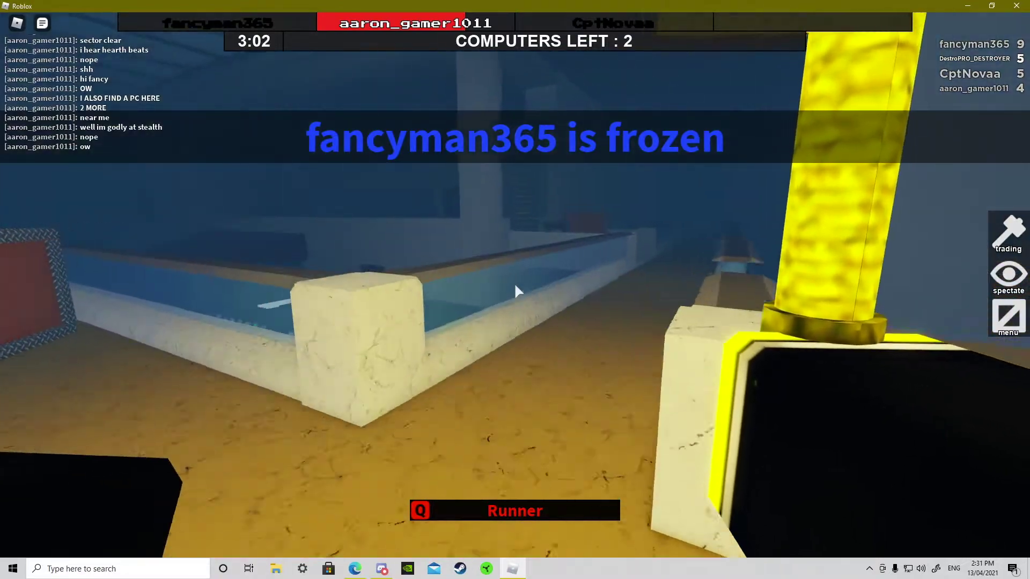
key(w)
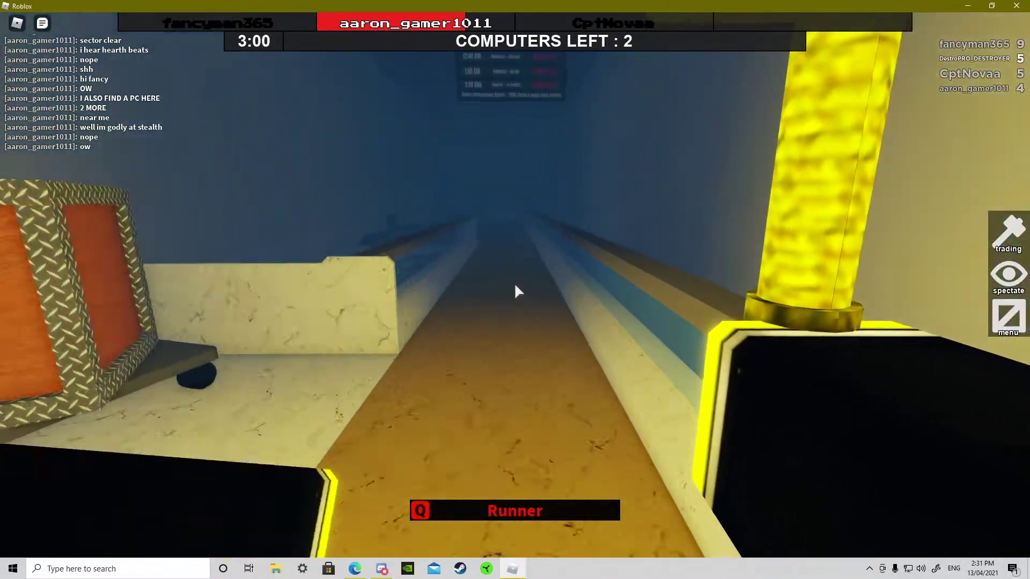
key(w)
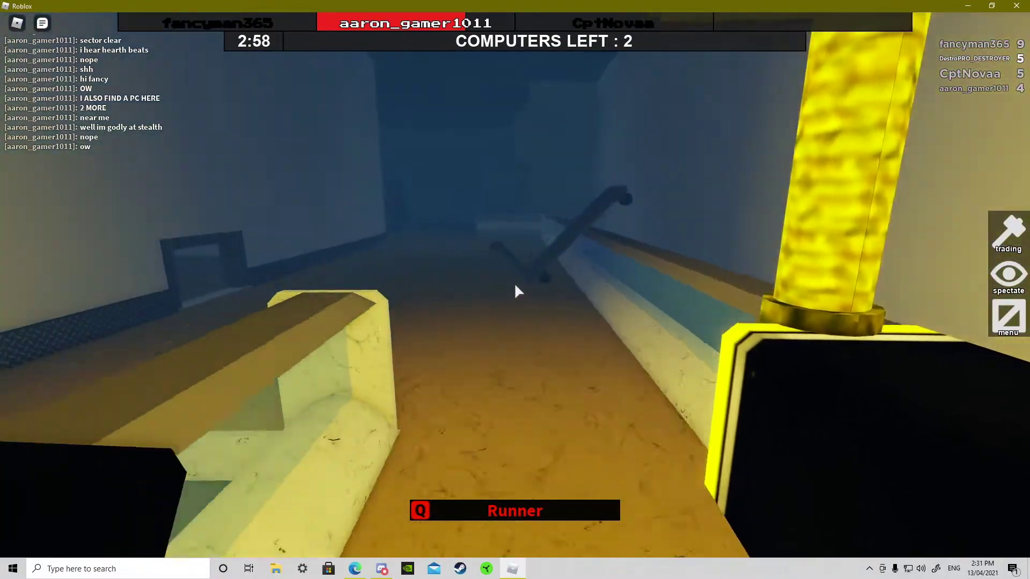
key(w)
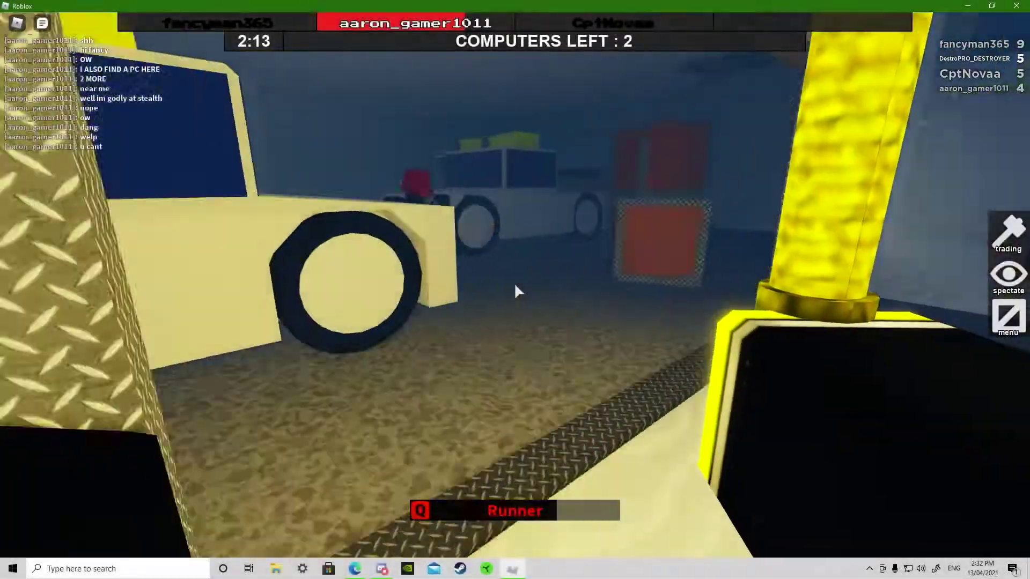
Step: Move between the parked cars through the garage toward the capture tube
key(w)
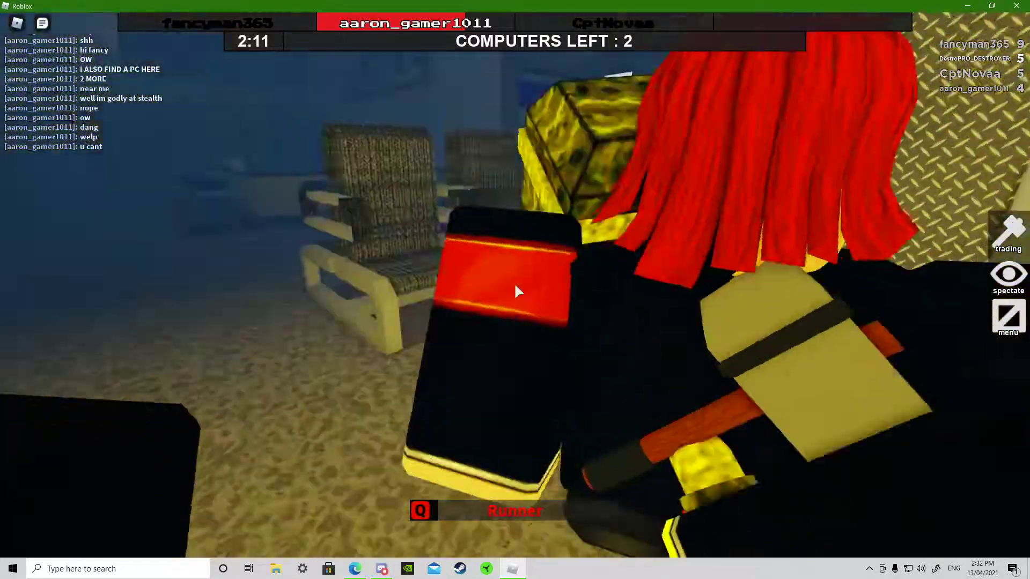
key(w)
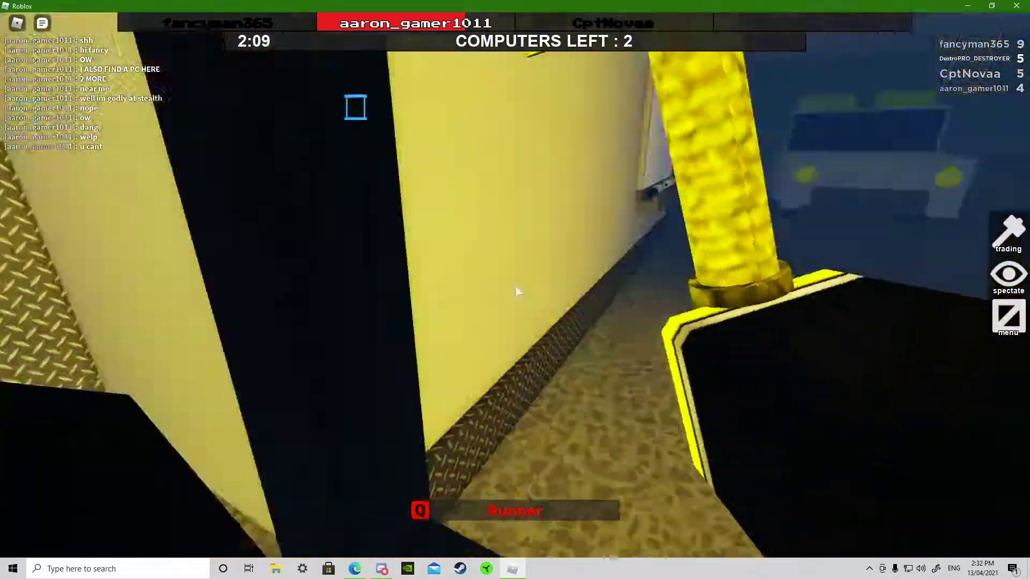
key(w)
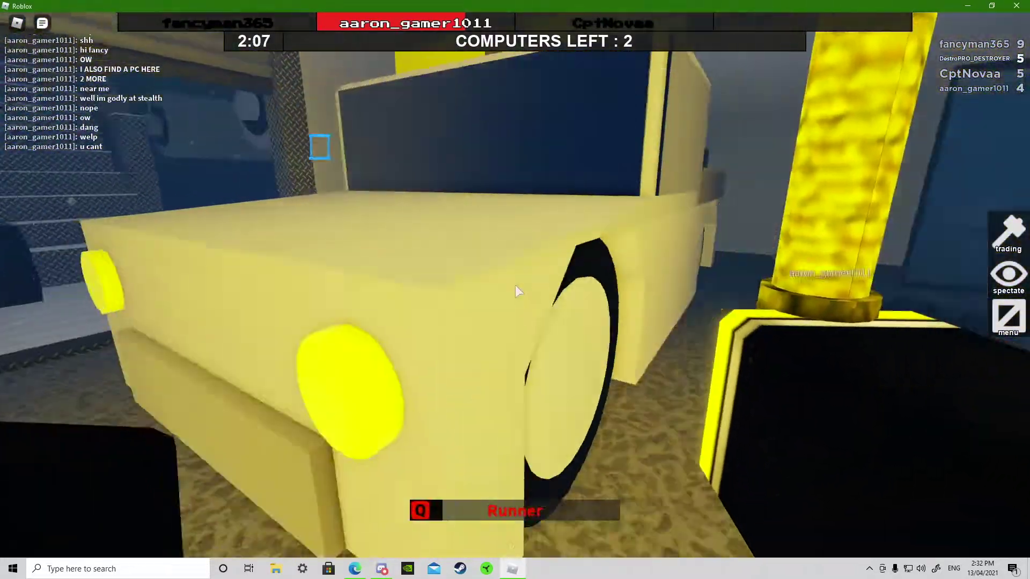
key(w)
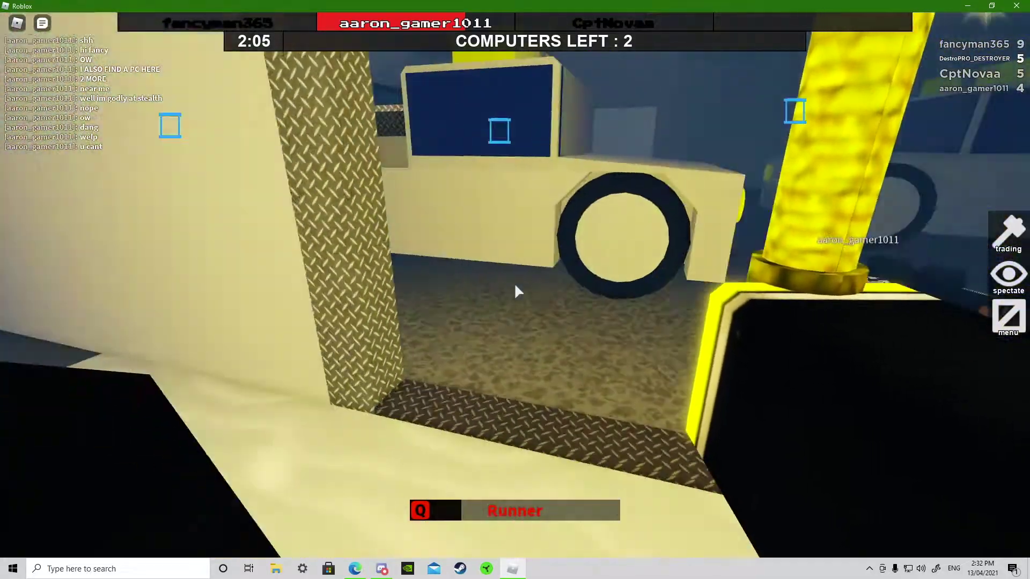
key(w)
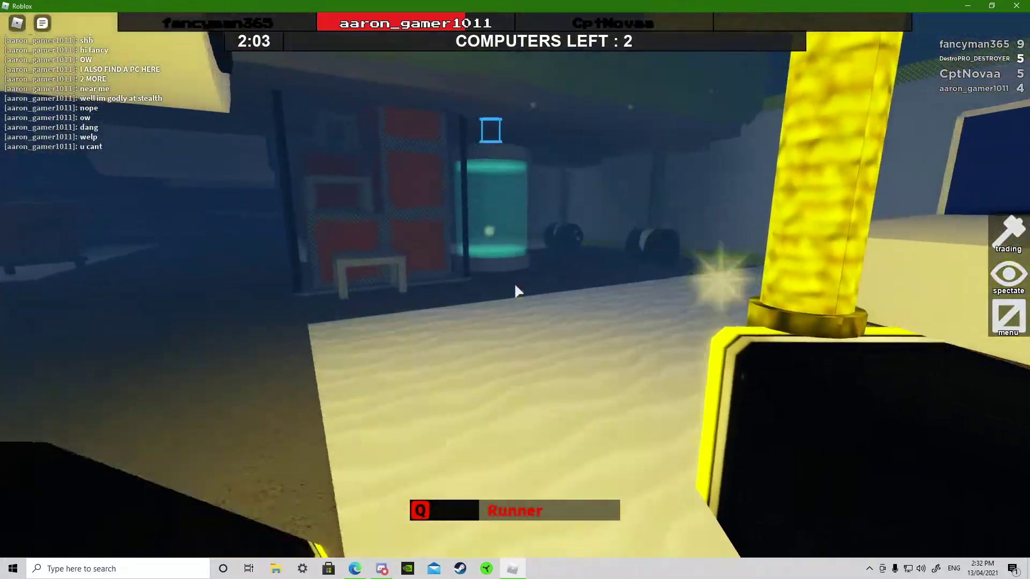
Step: Reach the capture tube as Game Over appears, then bring Discord to the front
key(w)
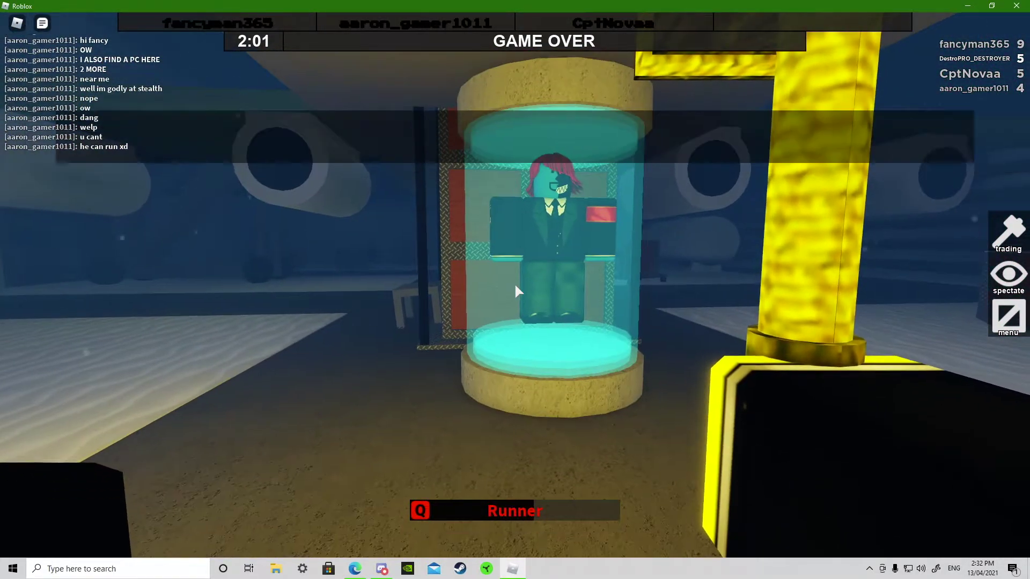
key(alt+Tab)
click(507, 286)
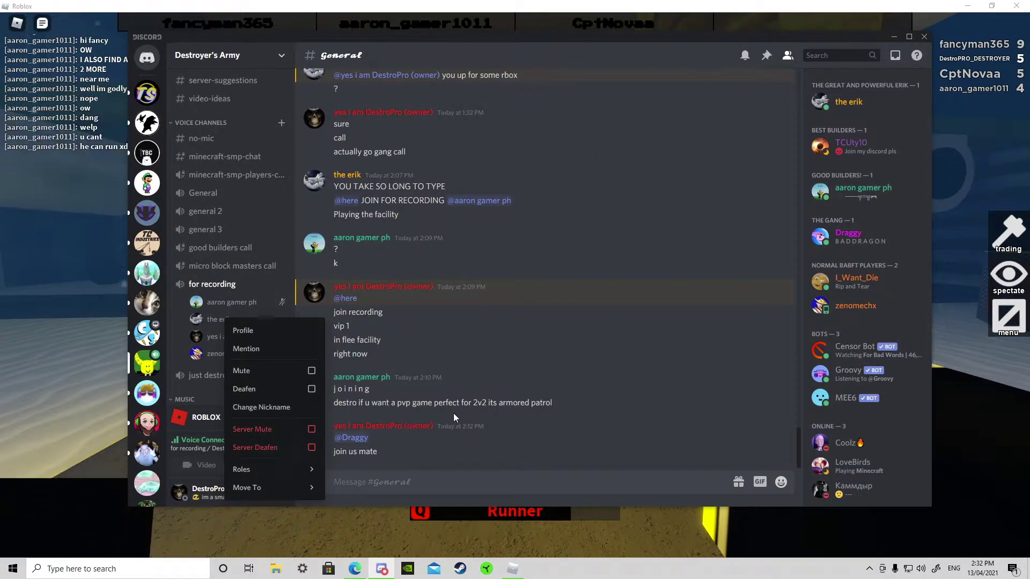
Step: Close the voice member's menu in Discord and return to the Roblox window
click(750, 326)
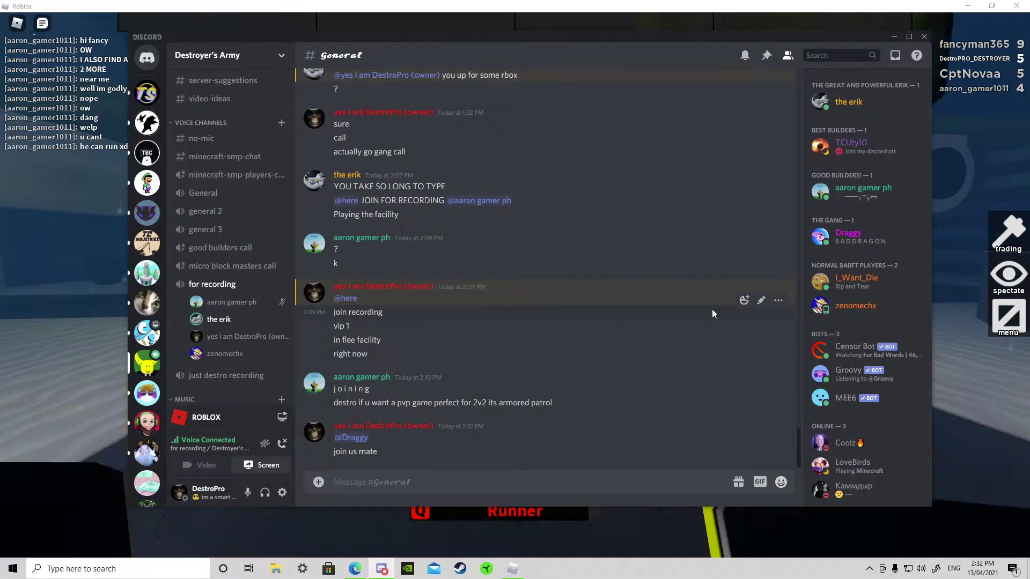
click(975, 359)
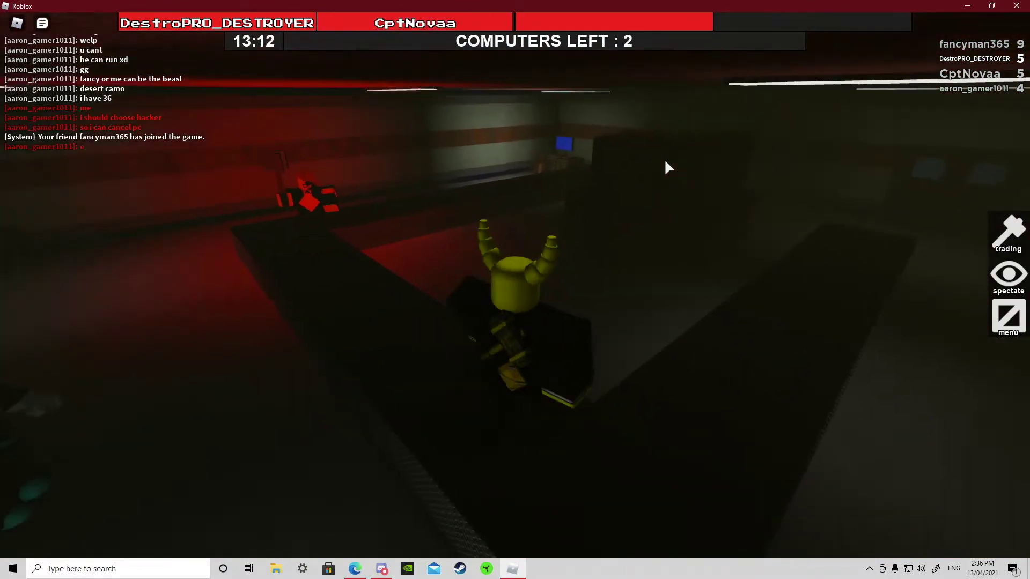
Step: Roam the beast among the stacked crates of the dark red-lit rooms toward a computer
key(w)
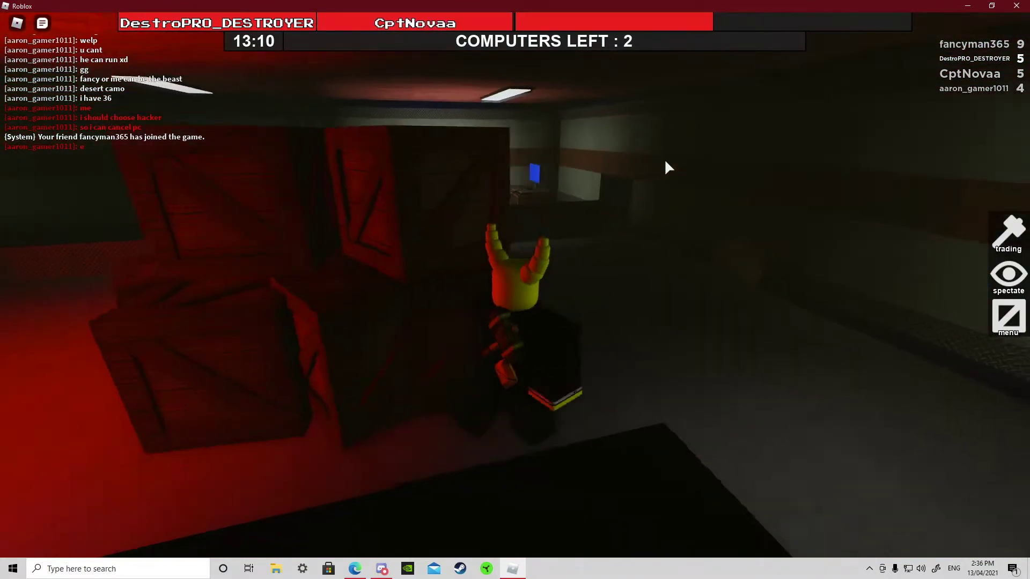
key(w)
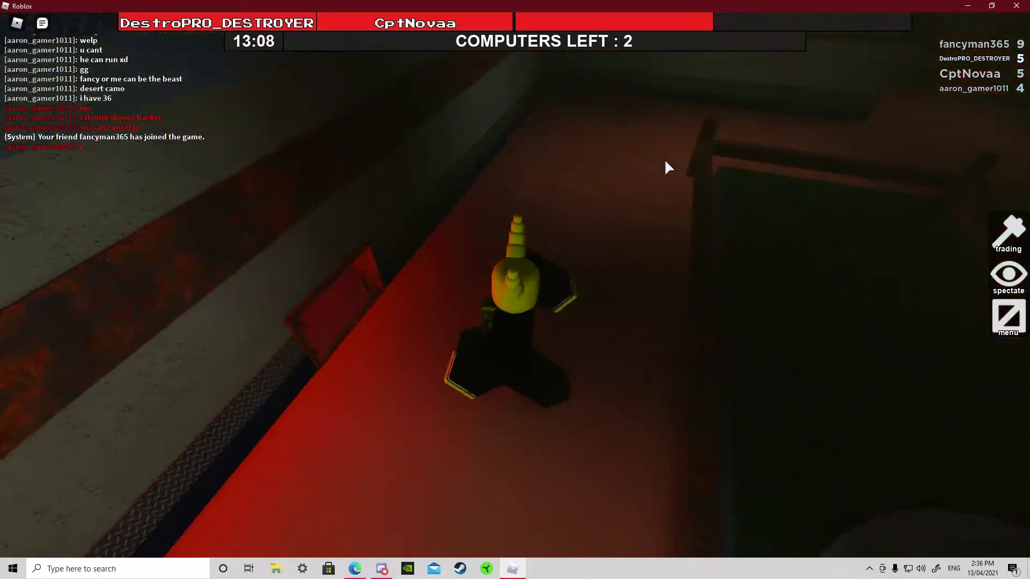
key(w)
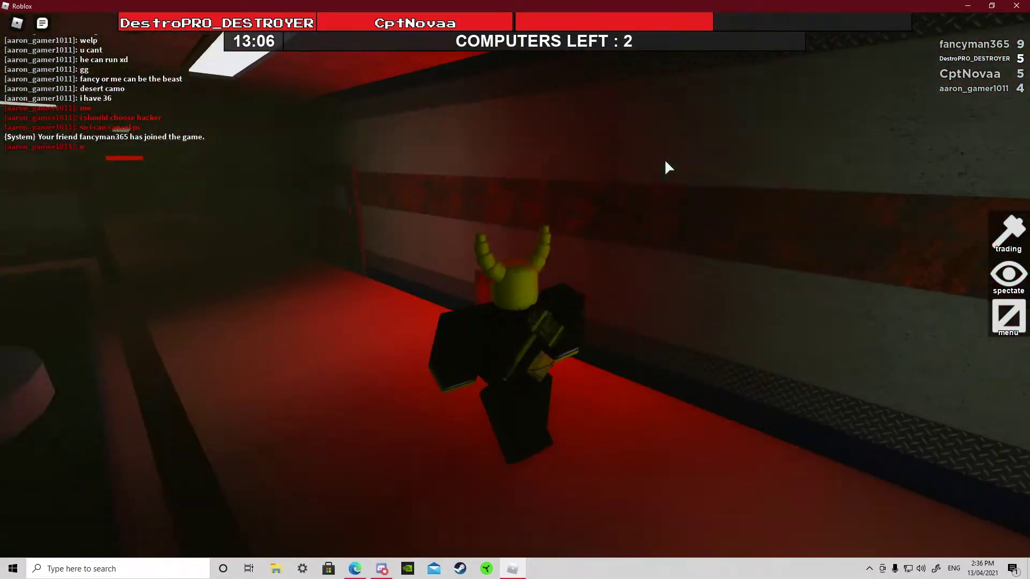
key(w)
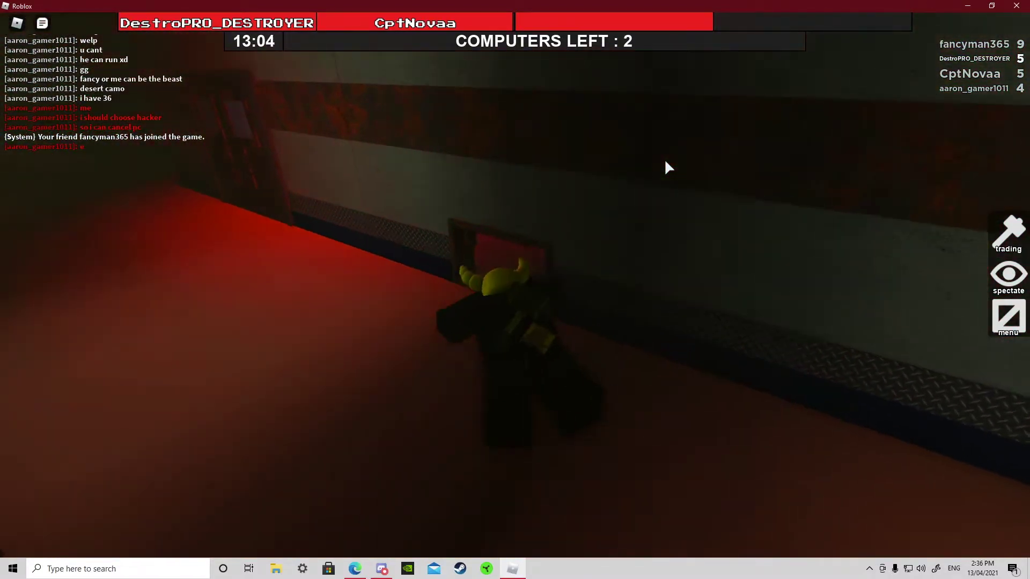
key(w)
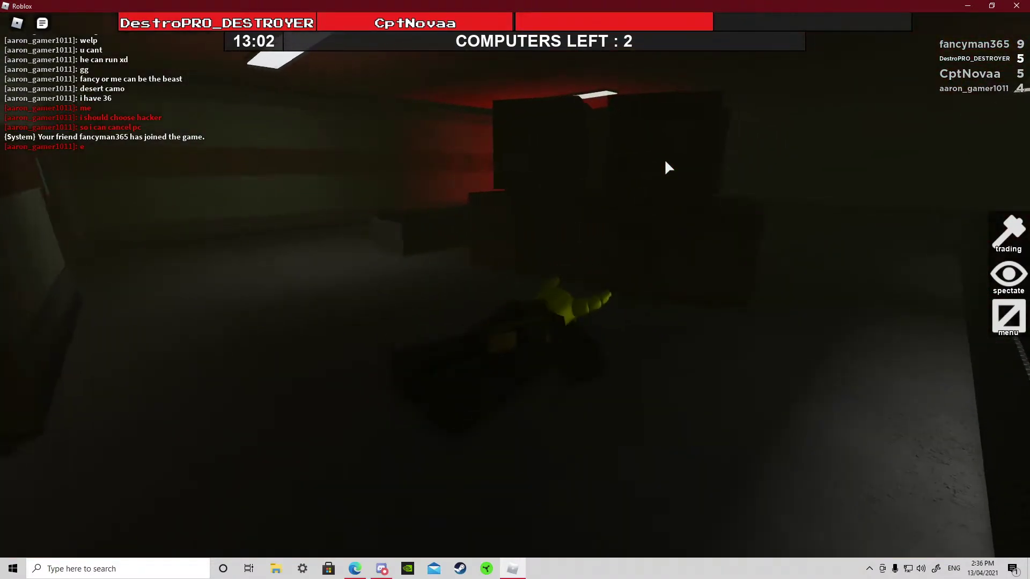
key(w)
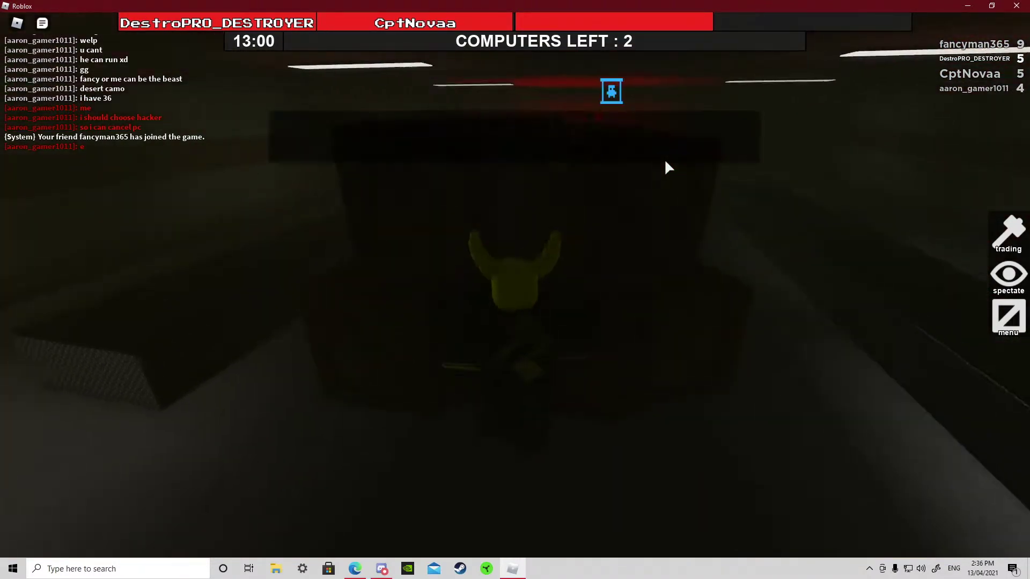
key(w)
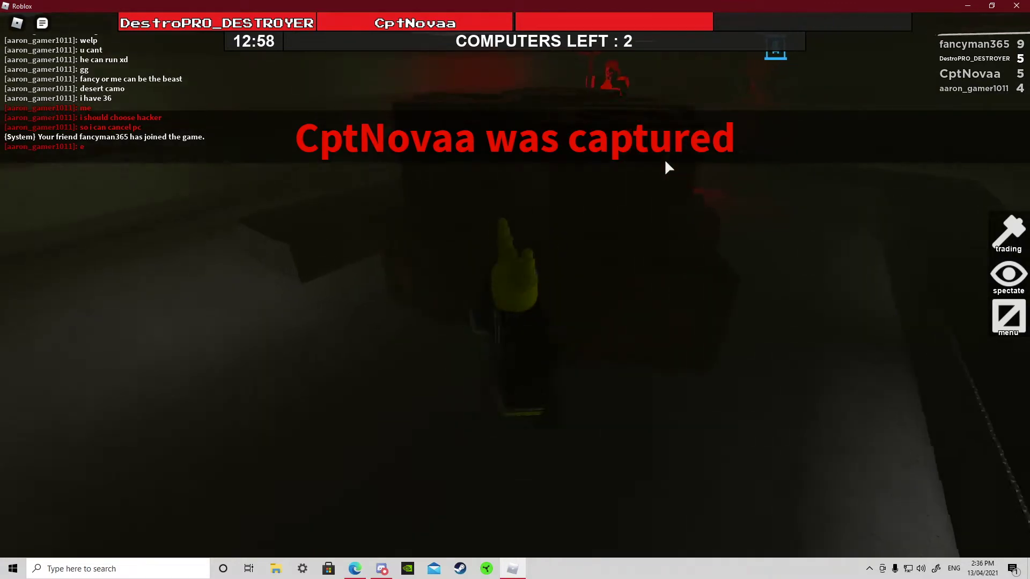
key(w)
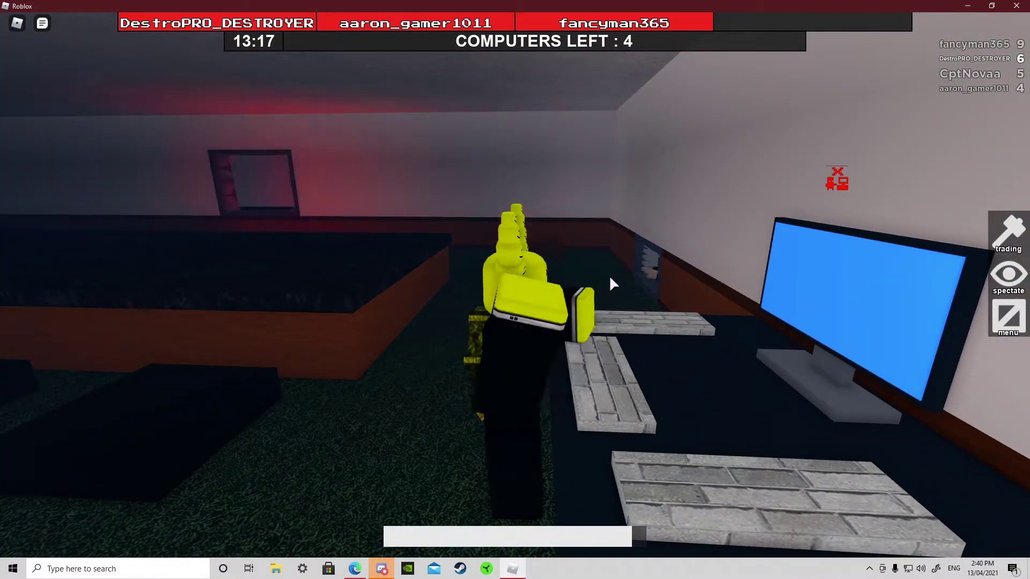
Step: Leave the hacked PC, crawl through the vent, and finish hacking the next computer
key(s)
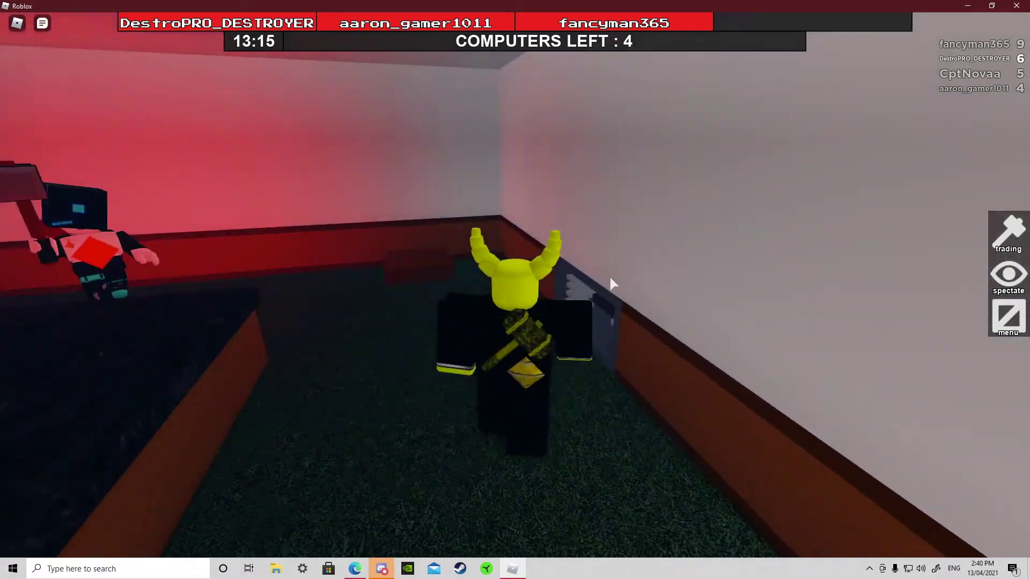
key(w)
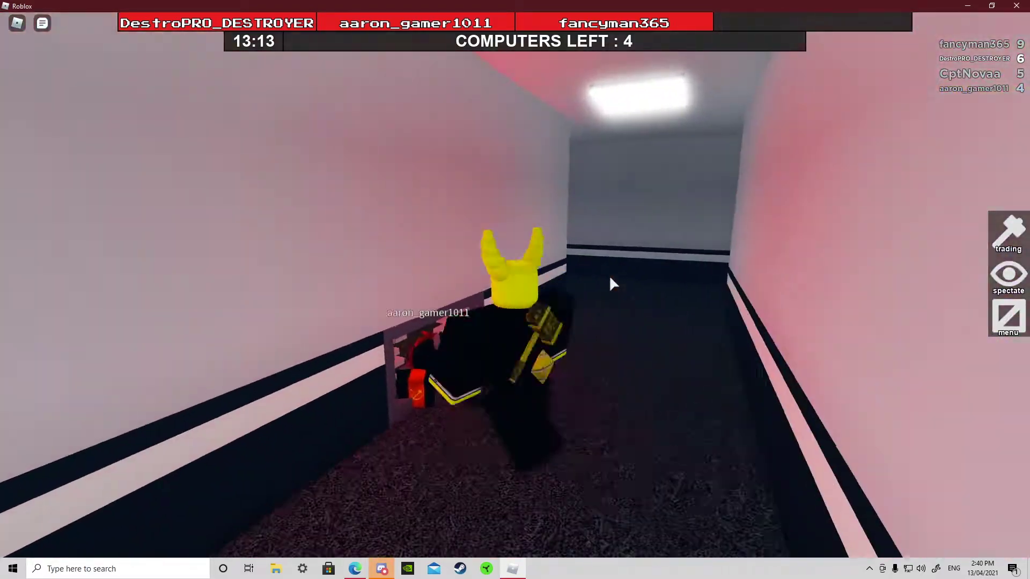
key(w)
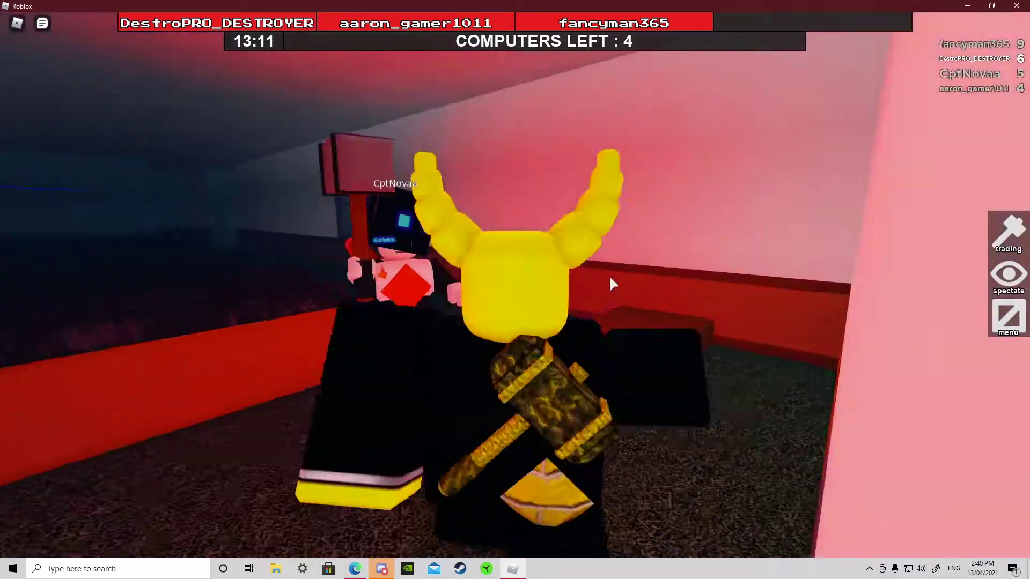
key(w)
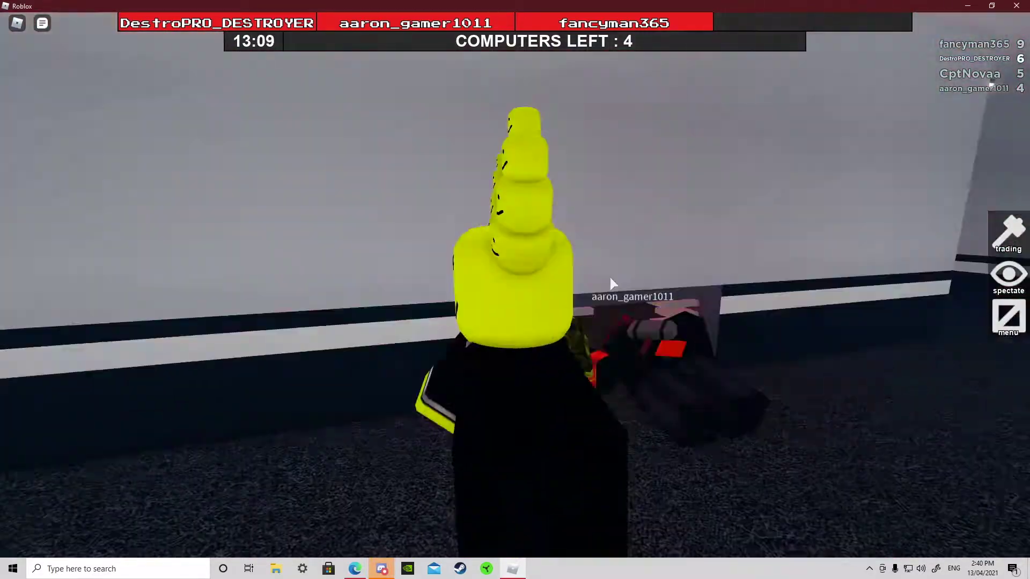
key(w)
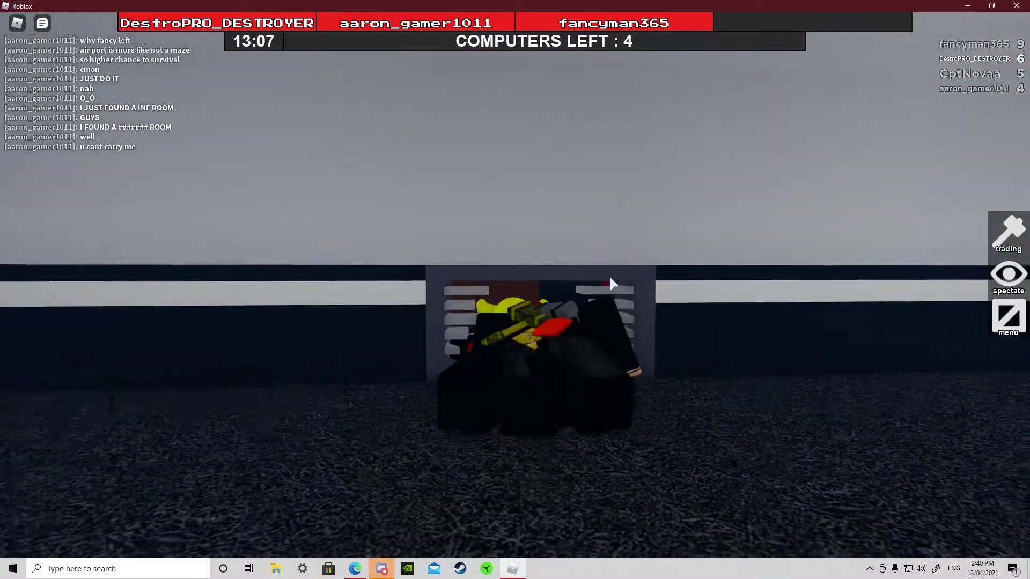
key(w)
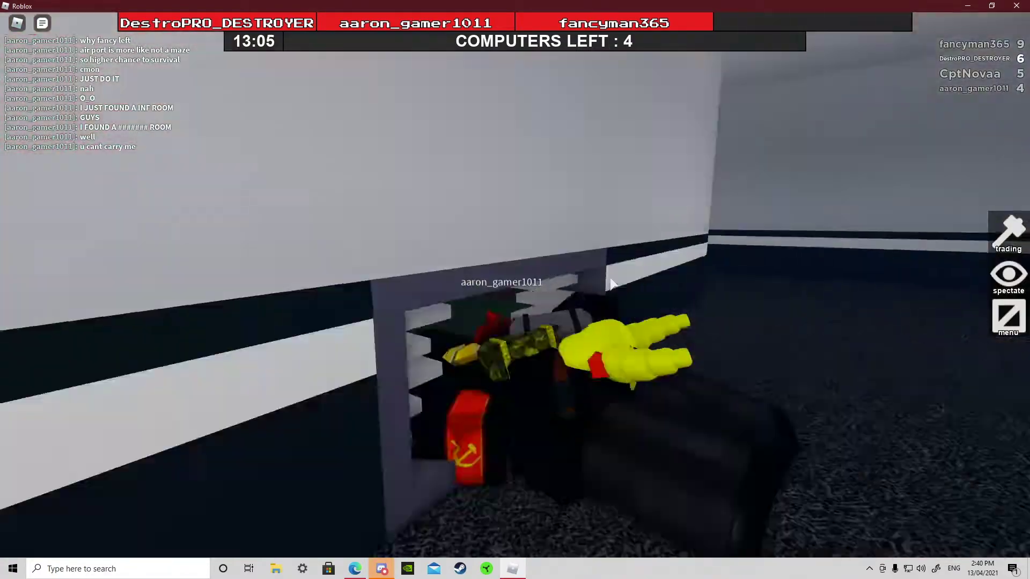
key(w)
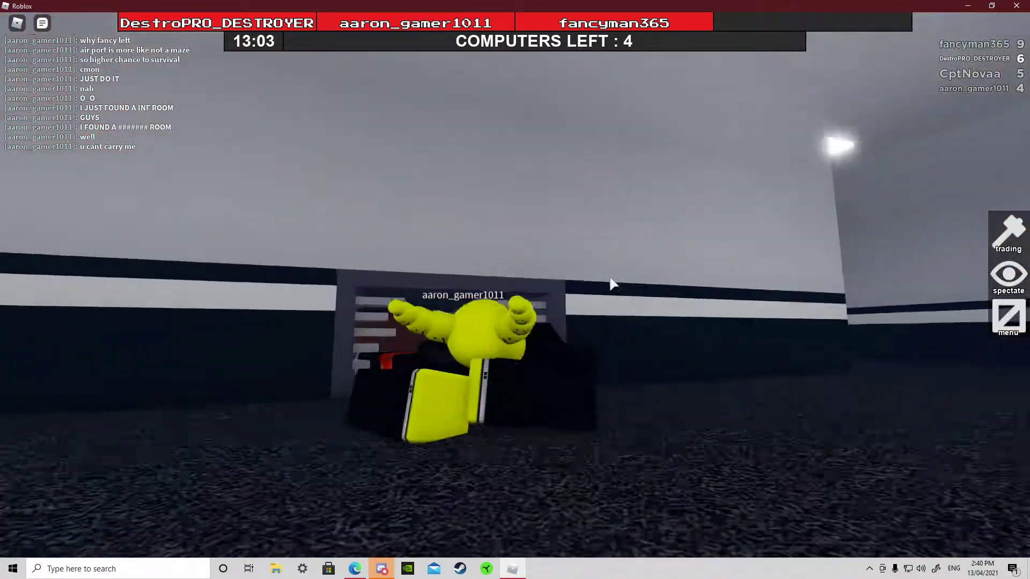
key(w)
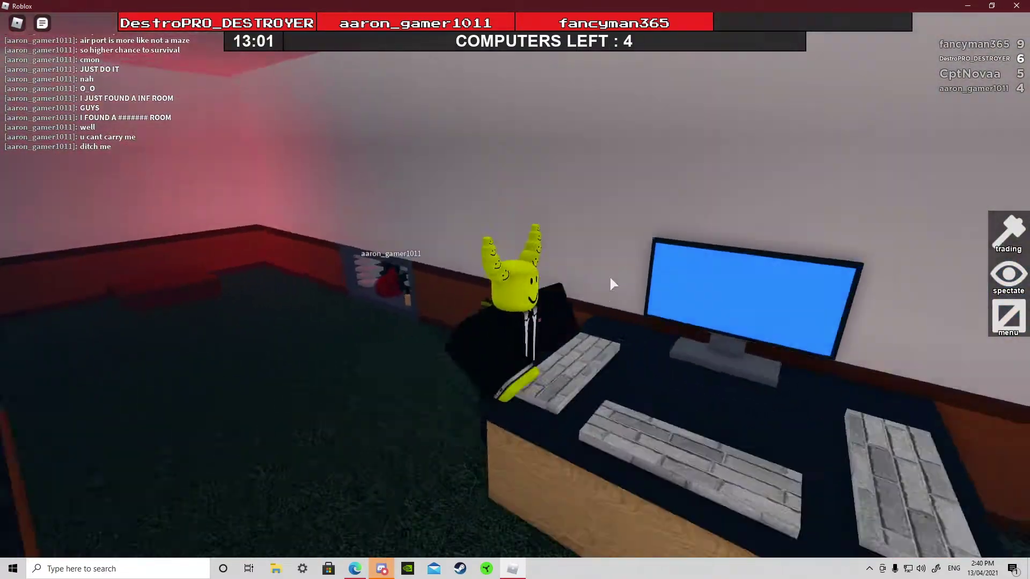
key(w)
key(e)
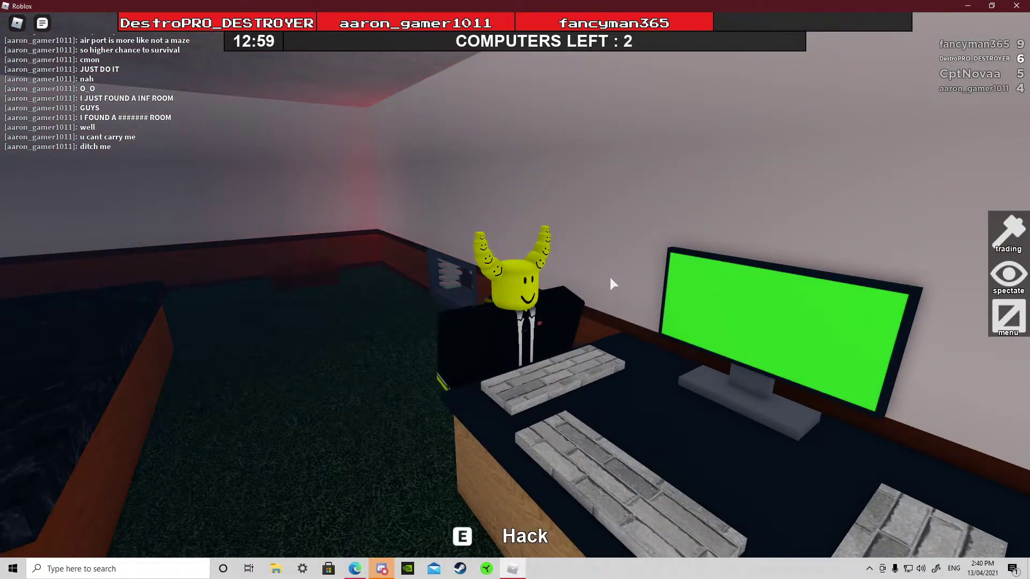
Step: Walk down the long white corridor into the room with the freezing tube
key(w)
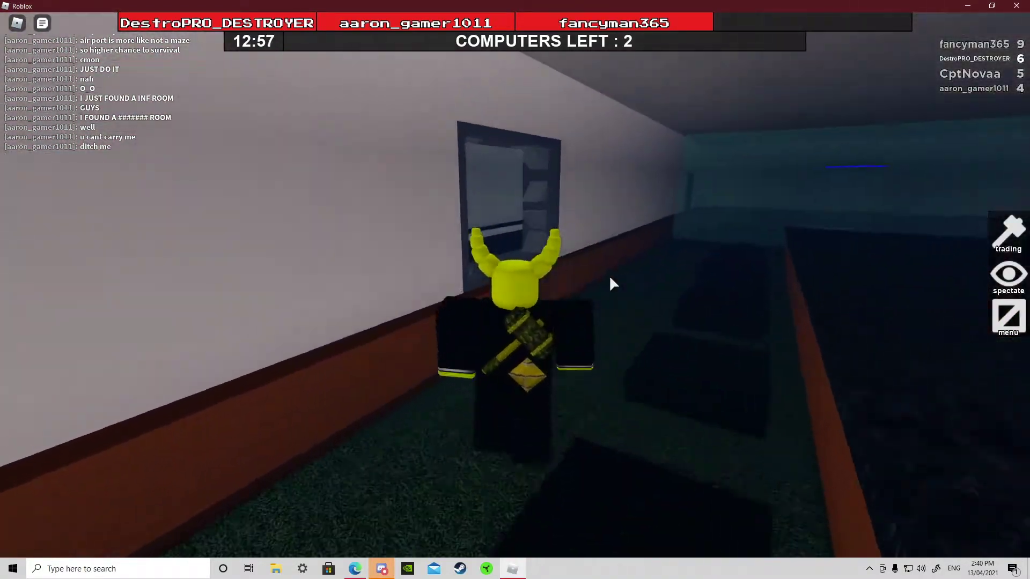
key(w)
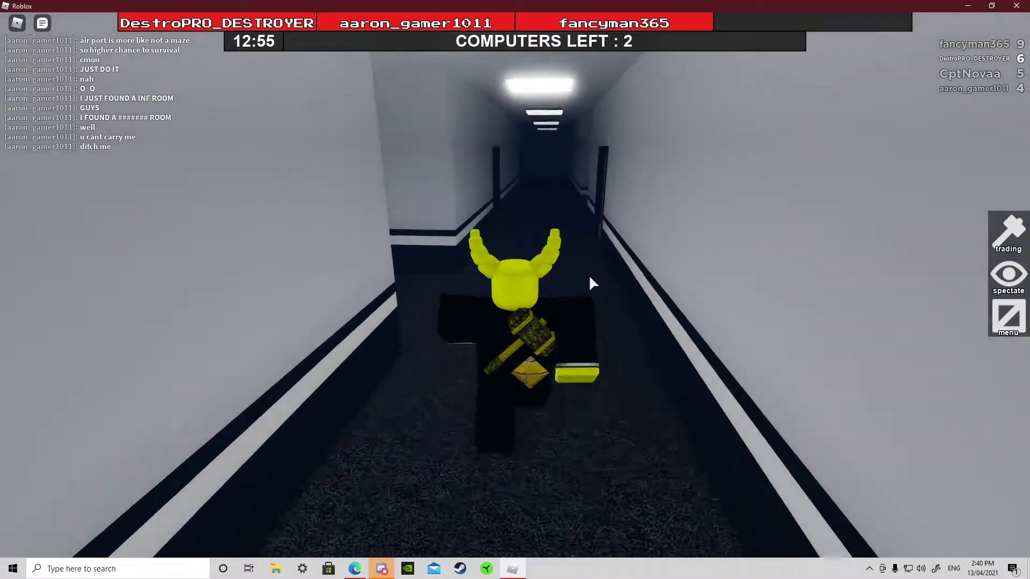
key(w)
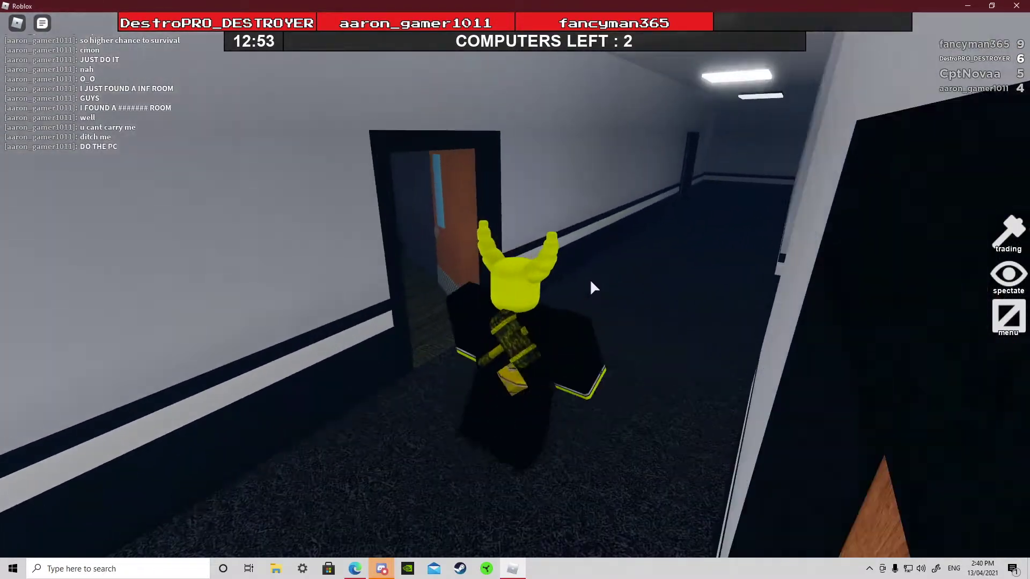
key(w)
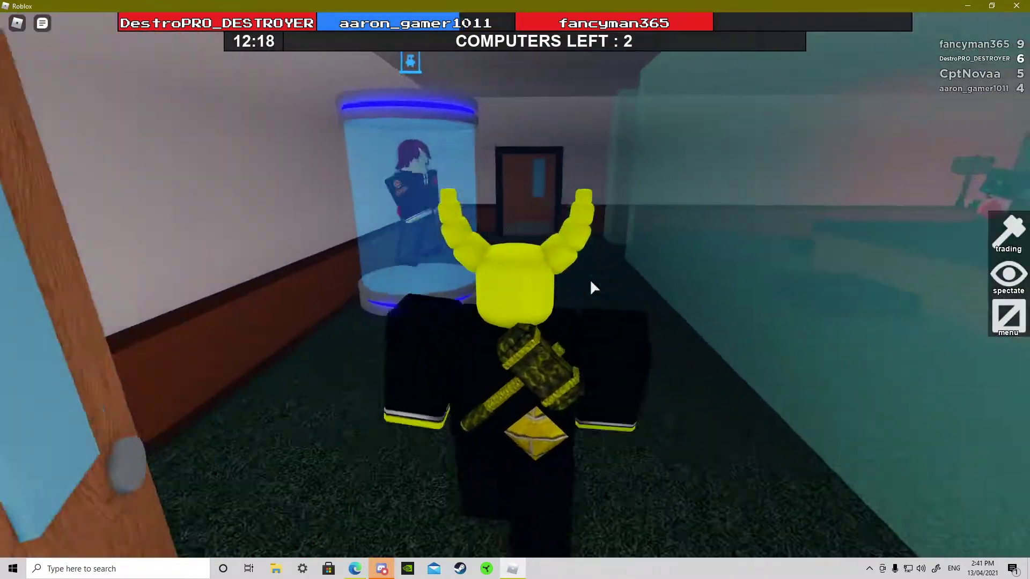
Step: Walk through the pink corridor and grey room, and work on the wooden door
key(s)
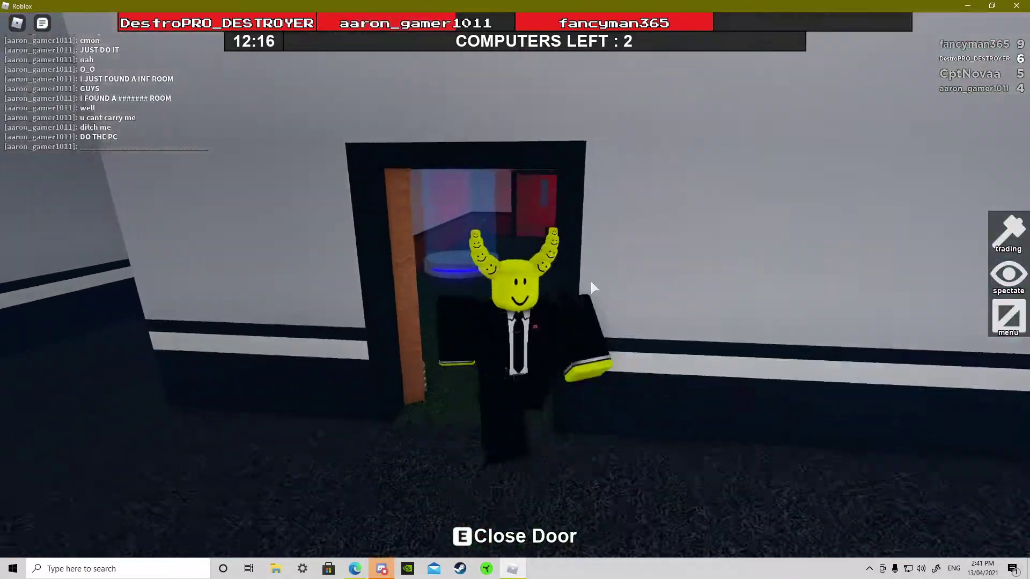
key(w)
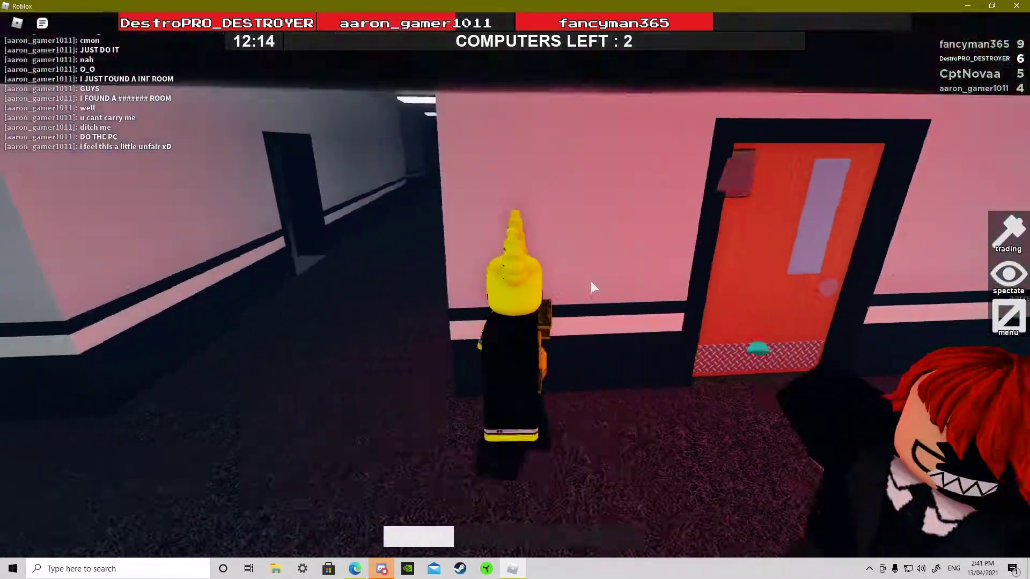
key(w)
key(e)
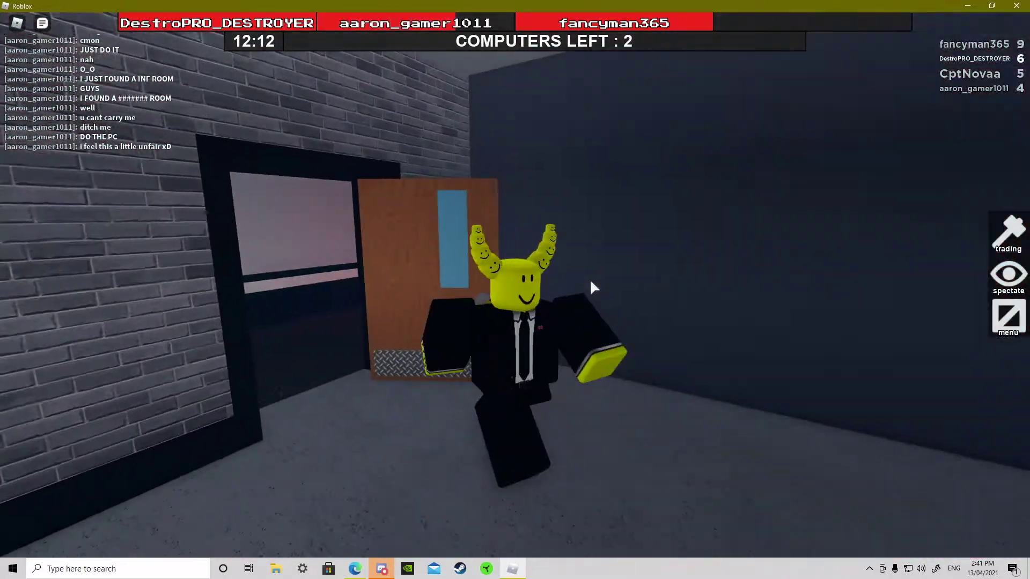
key(w)
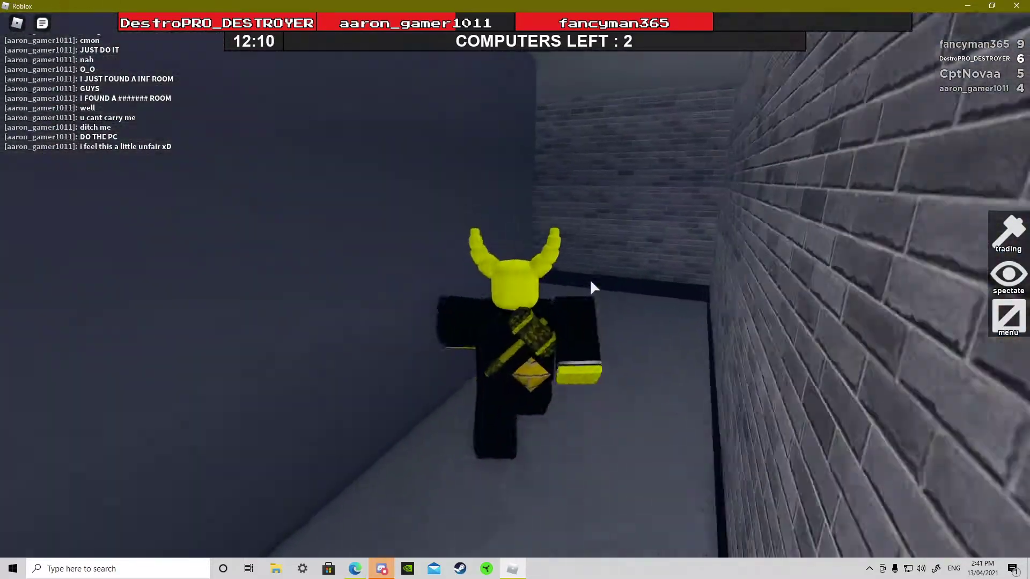
key(w)
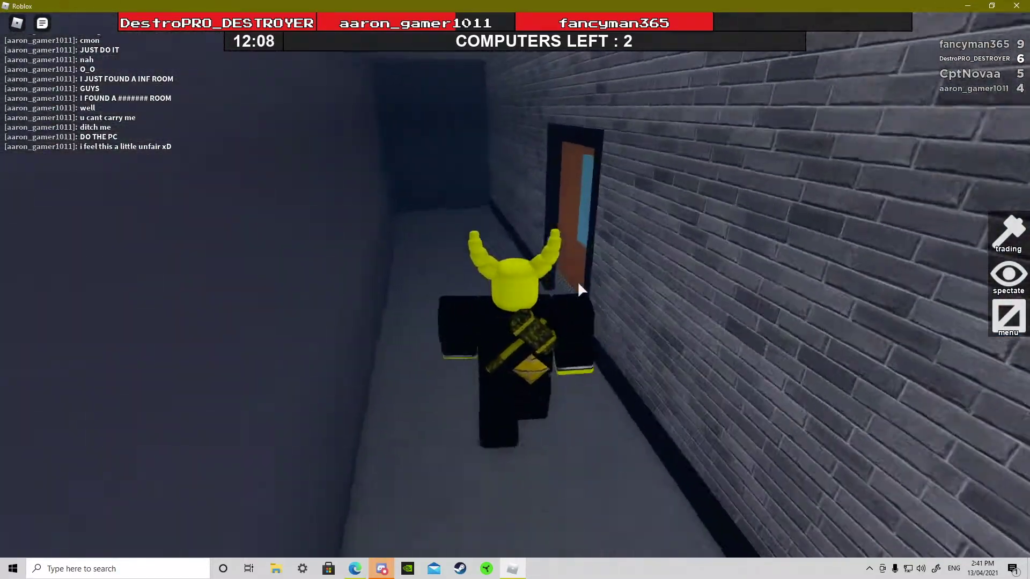
key(w)
key(e)
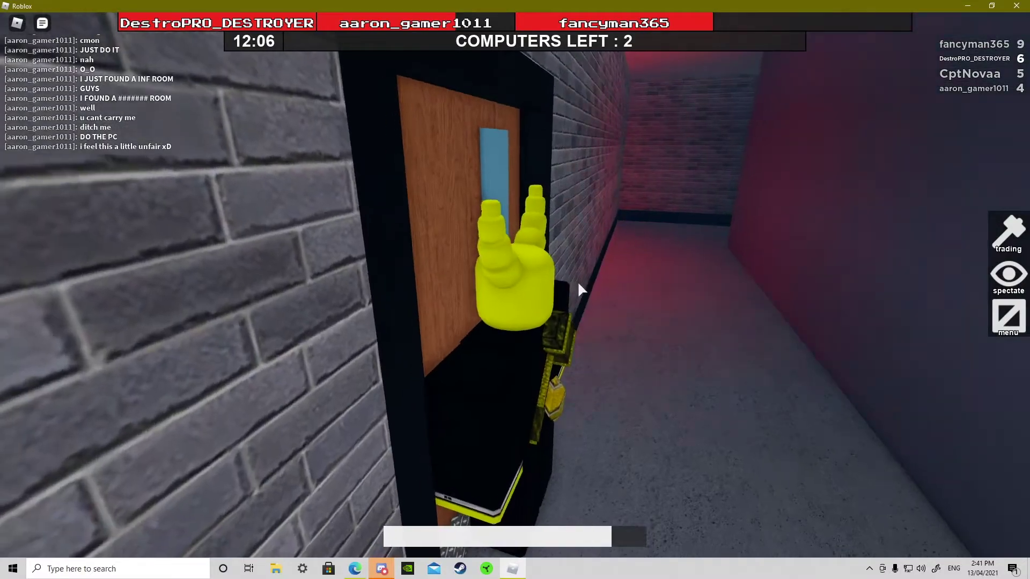
Step: Run down the red corridor and white hallways to the next computer
key(s)
key(w)
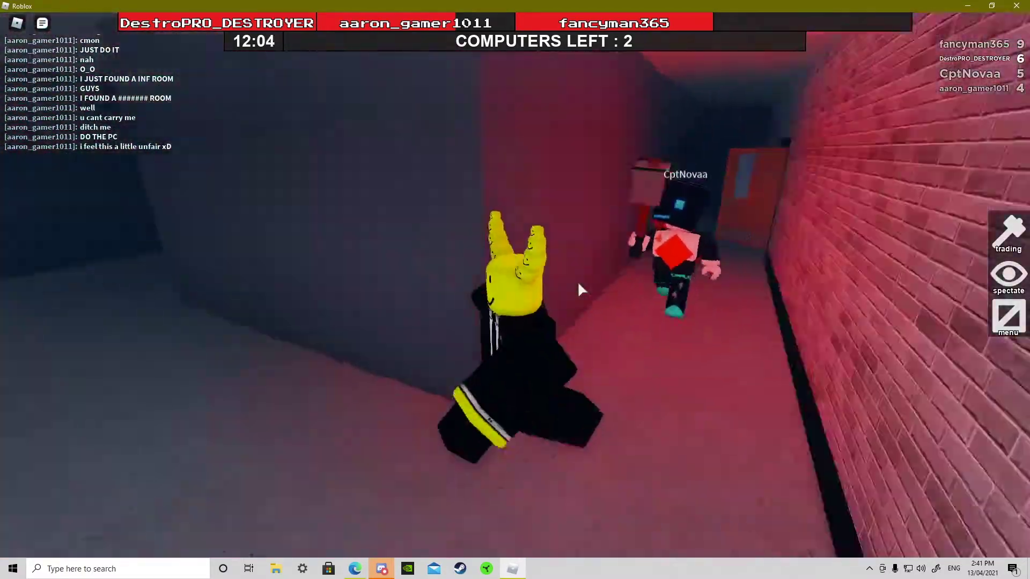
key(w)
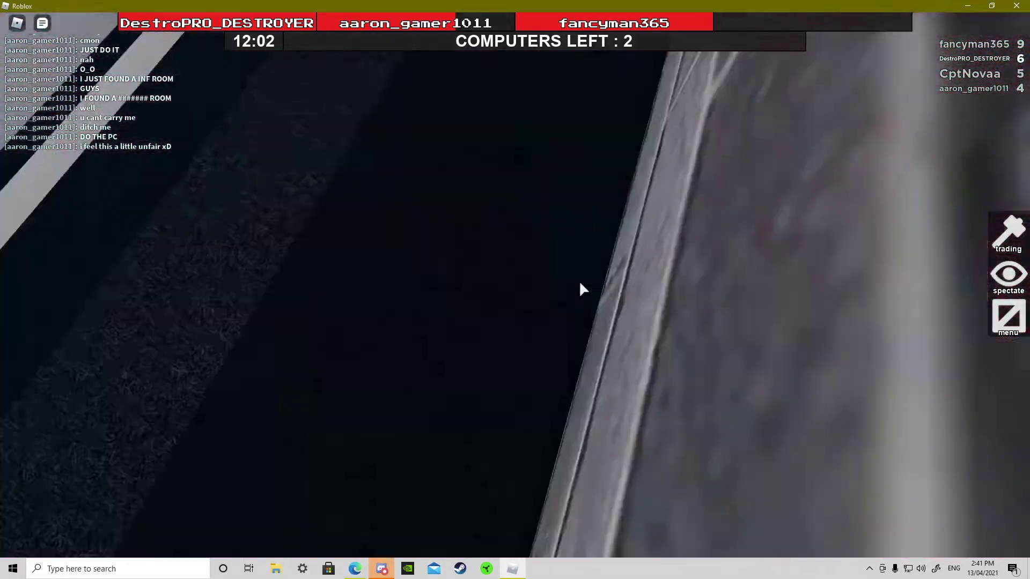
key(w)
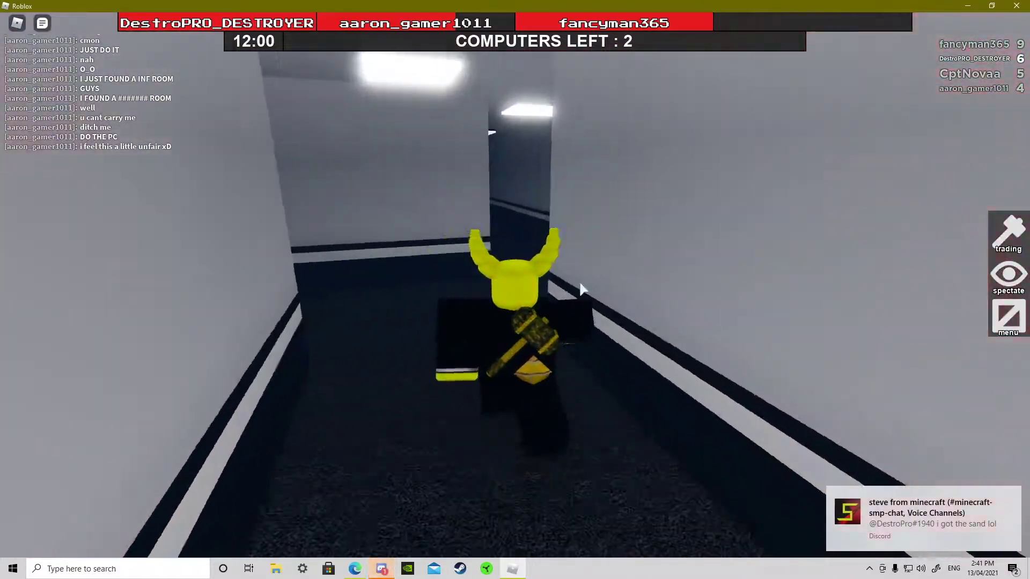
key(w)
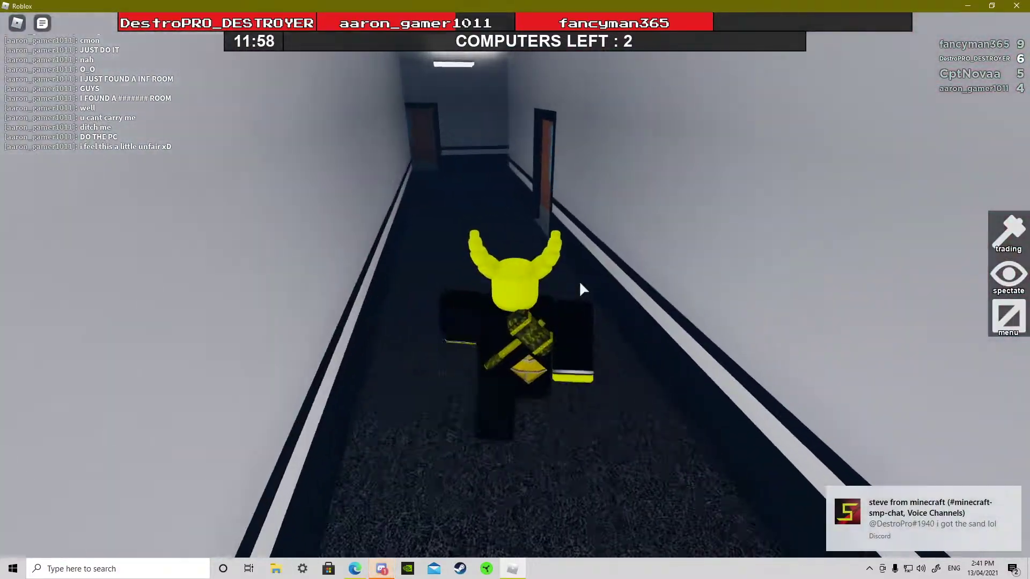
key(w)
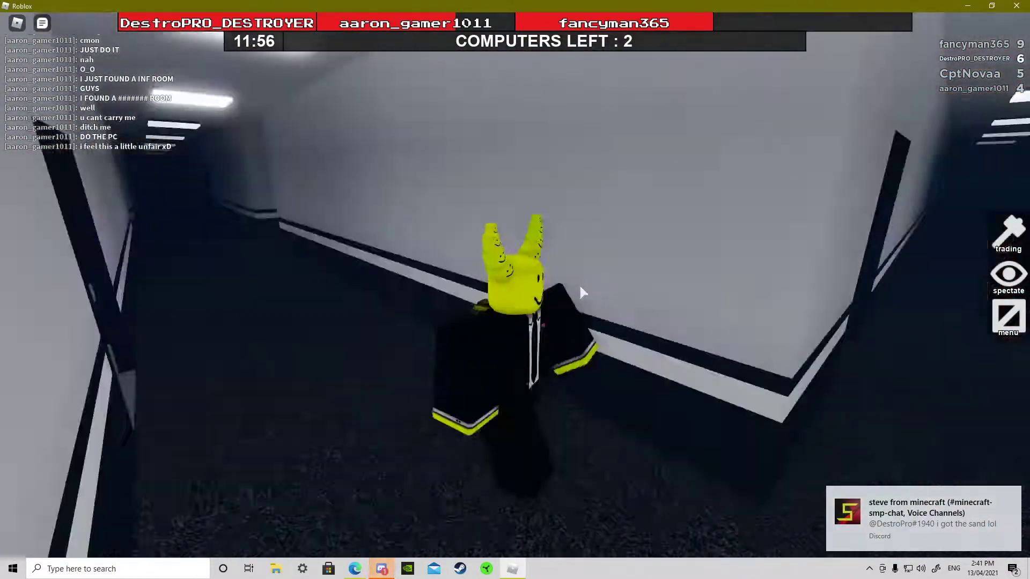
key(w)
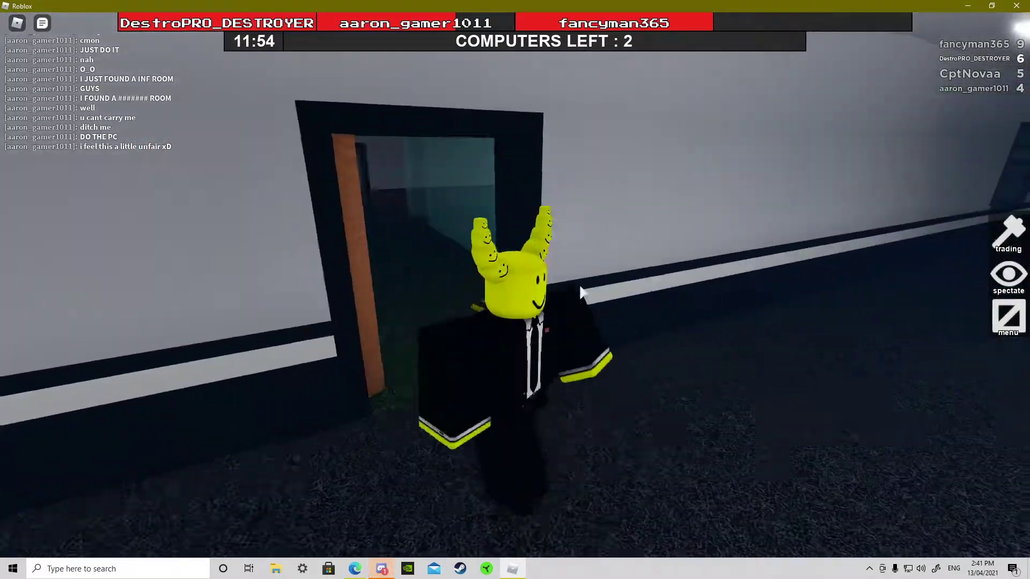
key(w)
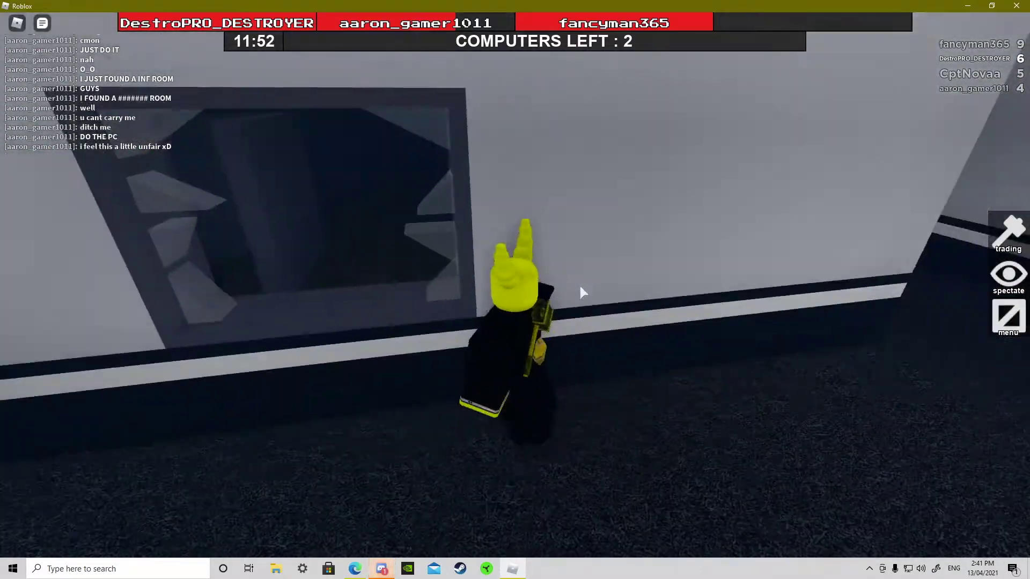
key(w)
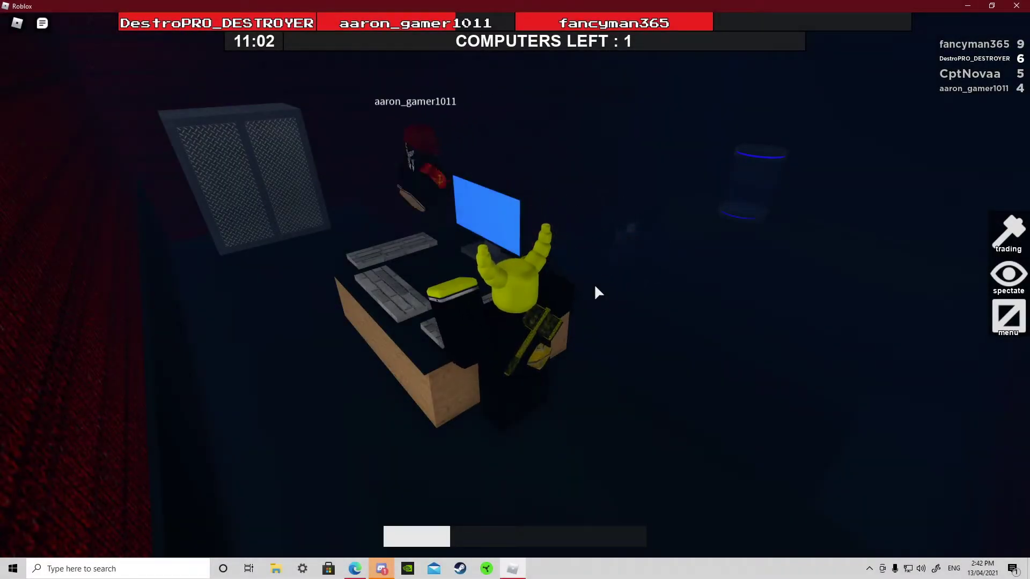
Step: Start hacking, then flee through the doorway and a vent into the corridor
key(e)
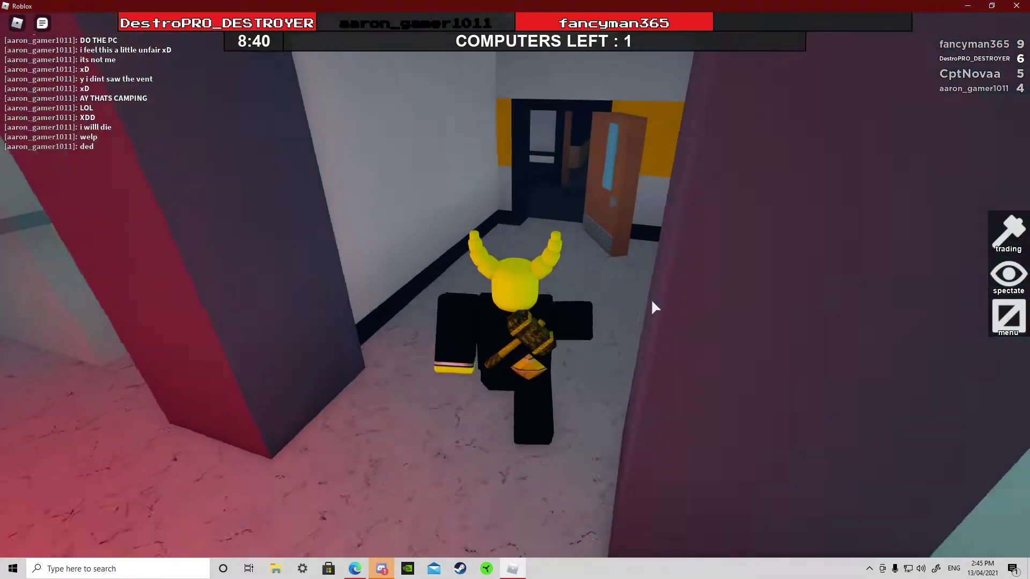
key(w)
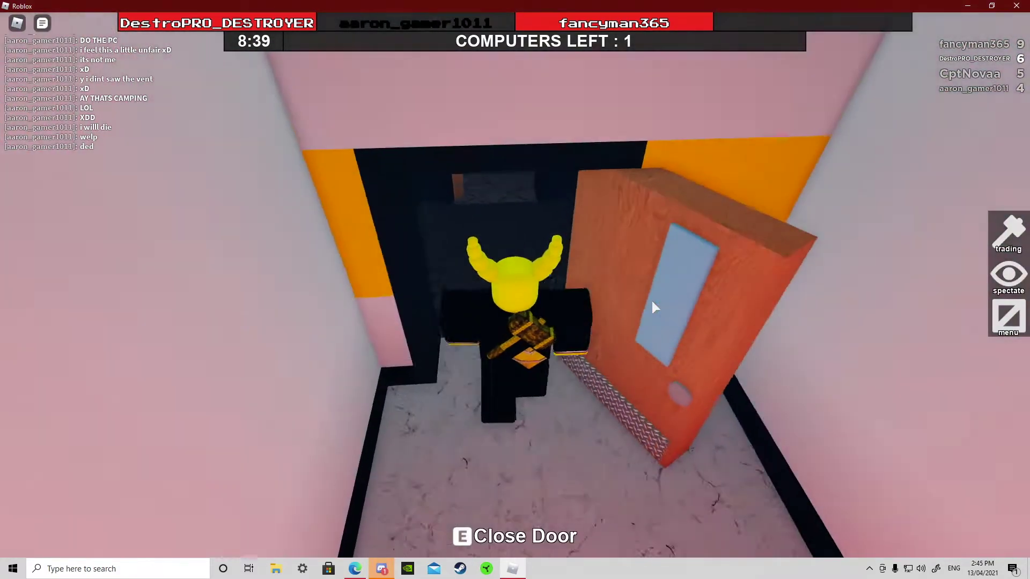
key(w)
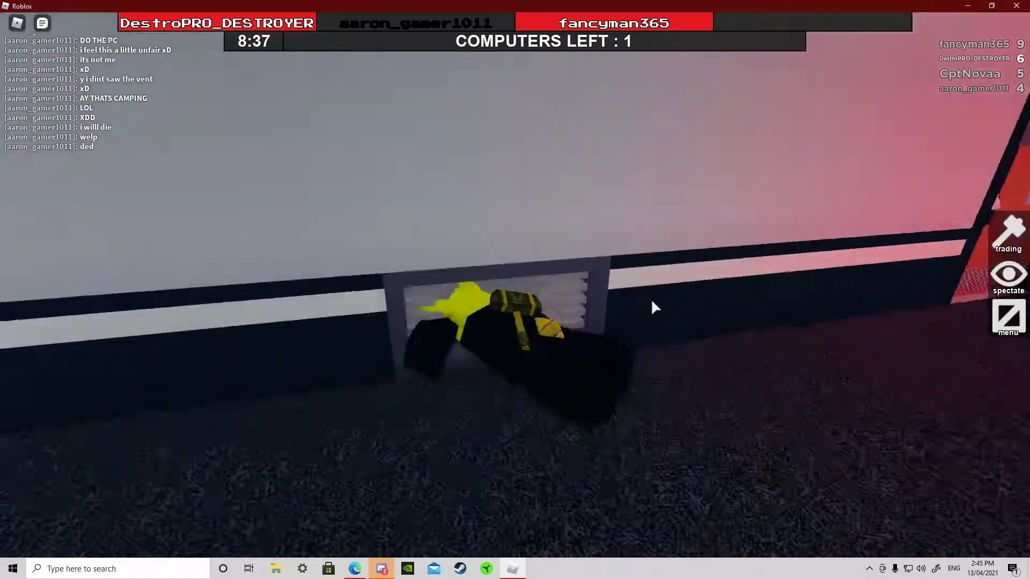
key(w)
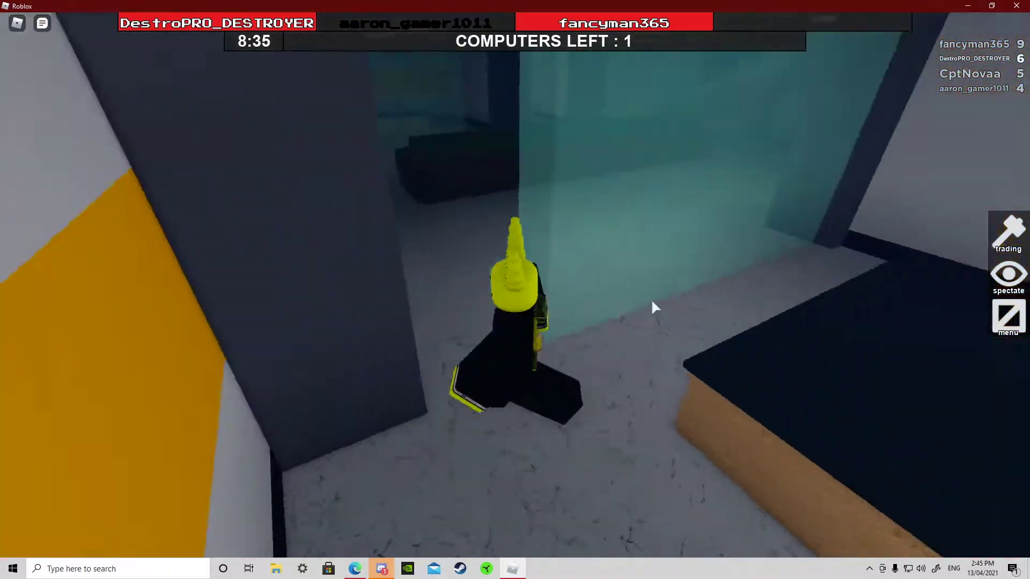
key(w)
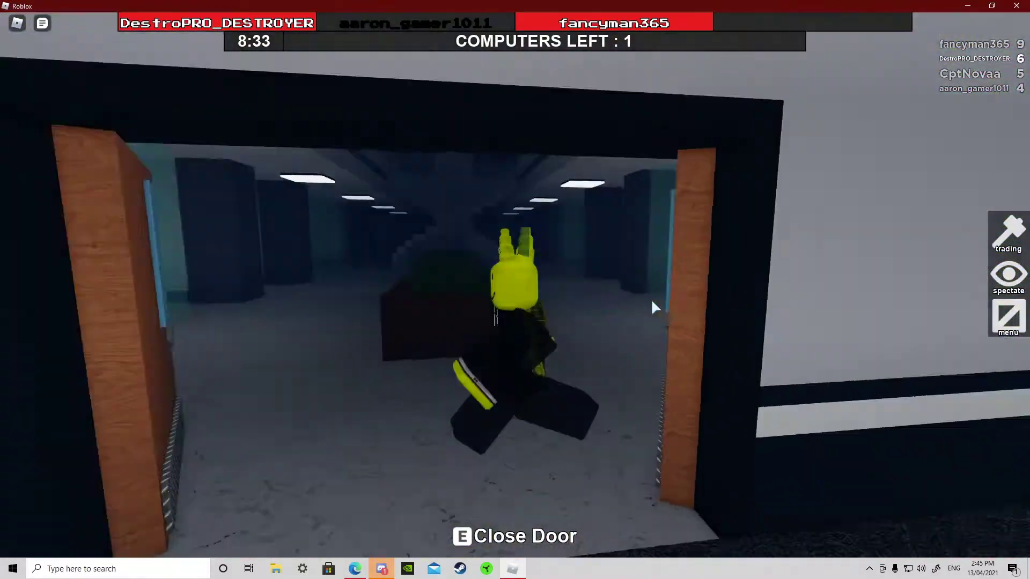
Step: Cross the computer room, crawl through the wall vent and walk the dark corridor
key(w)
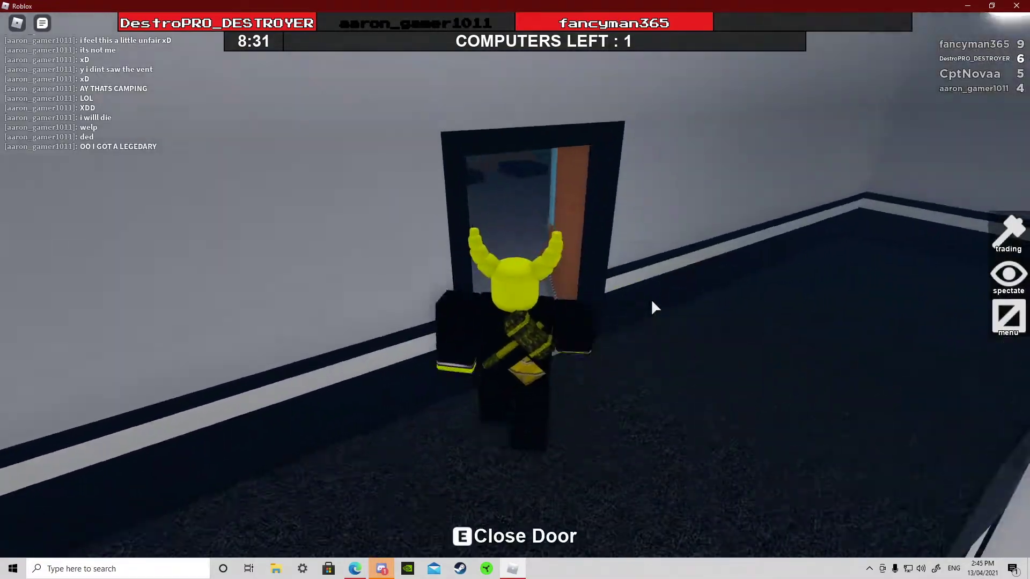
key(w)
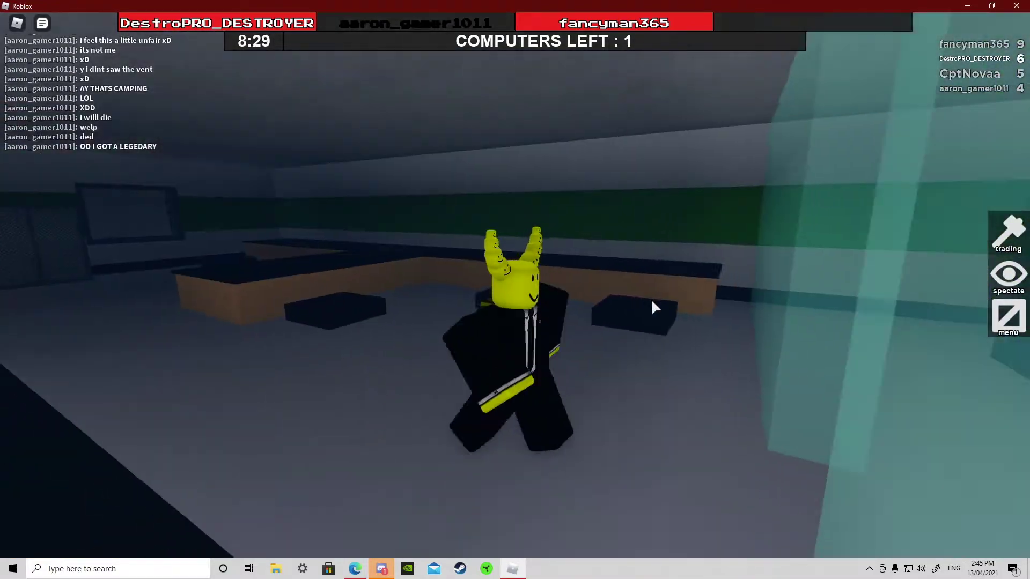
key(w)
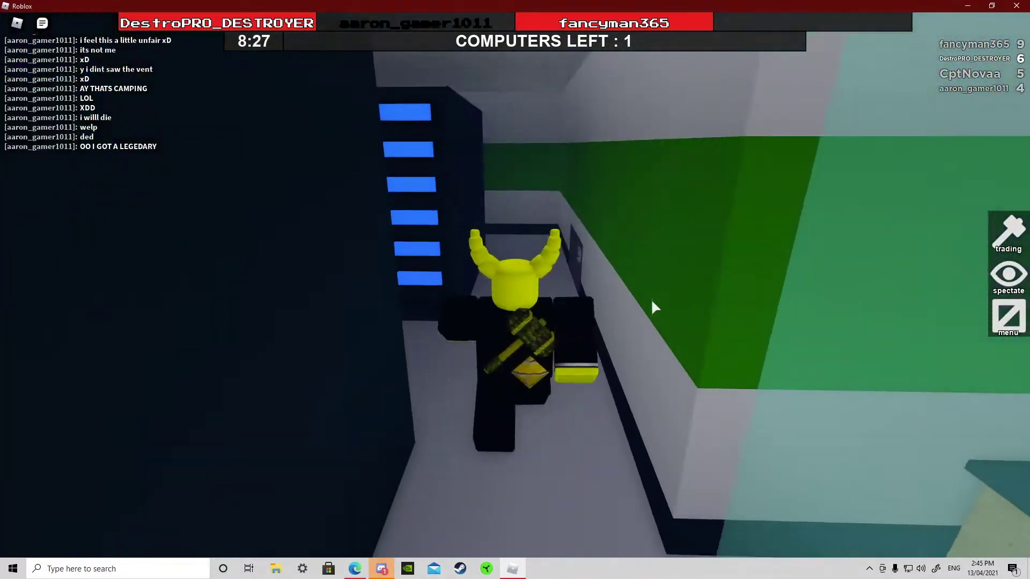
key(w)
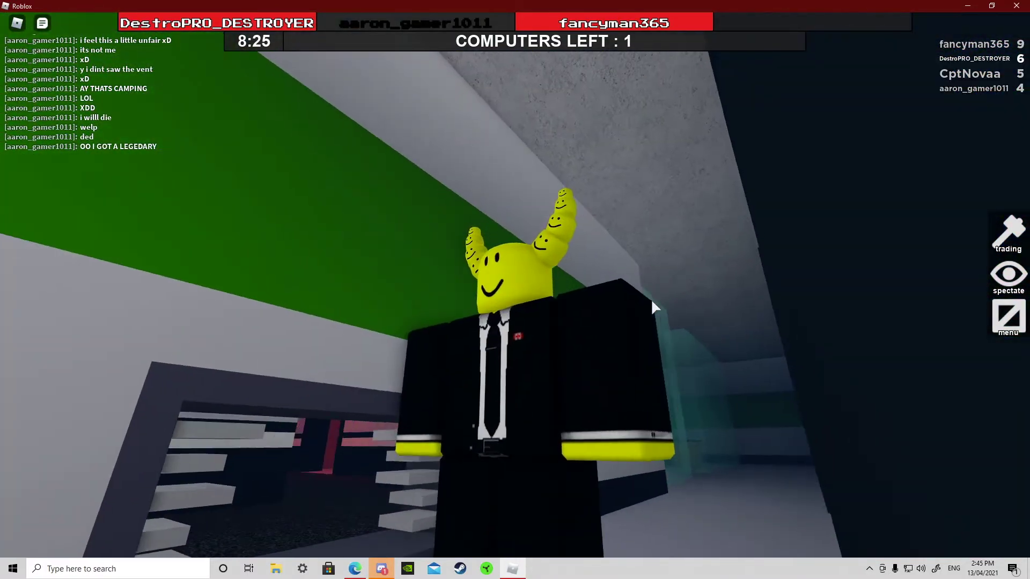
key(w)
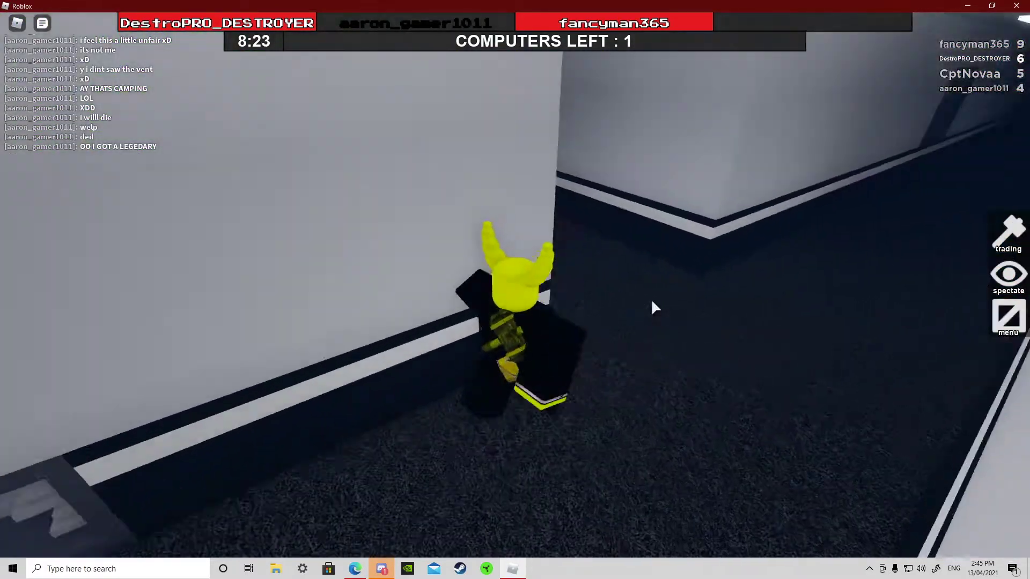
key(w)
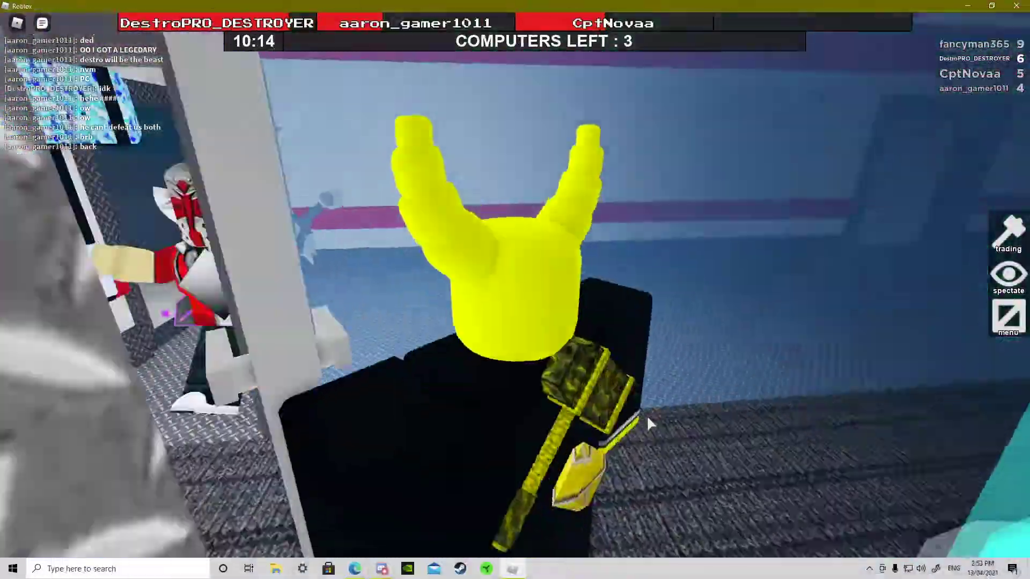
Step: Run across the lab room and down the locker corridor until the beast catches up
key(w)
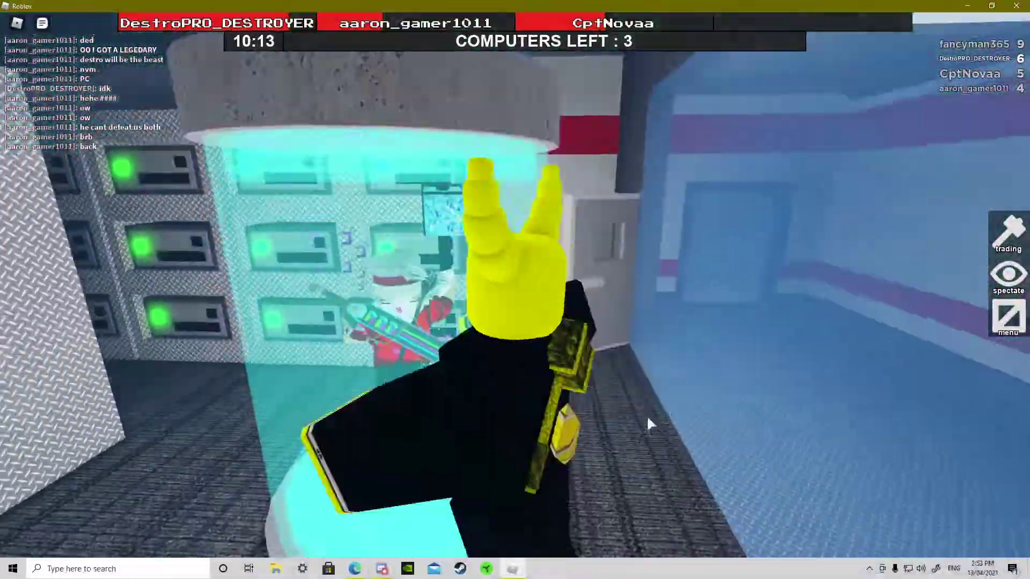
key(w)
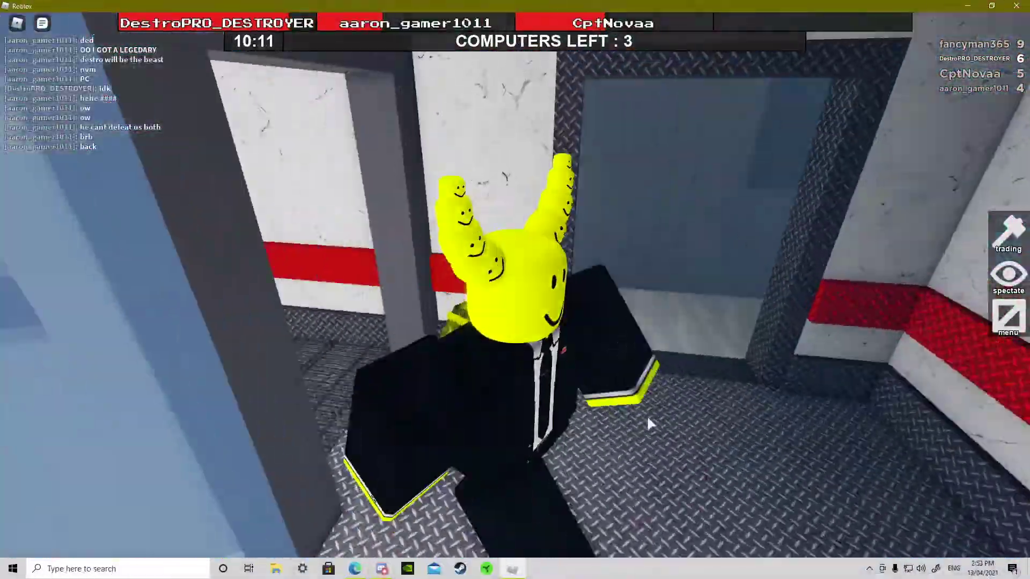
key(w)
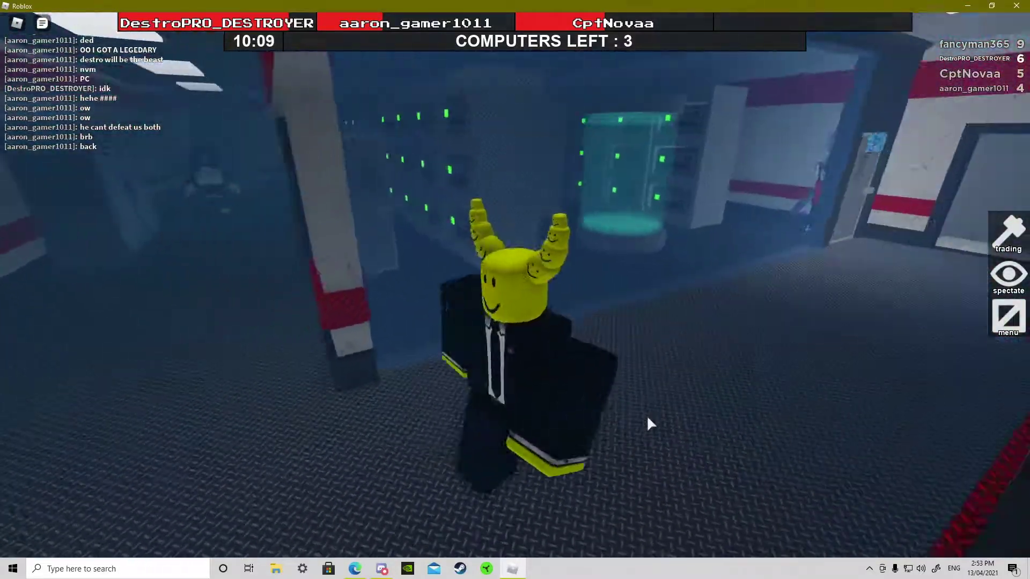
key(w)
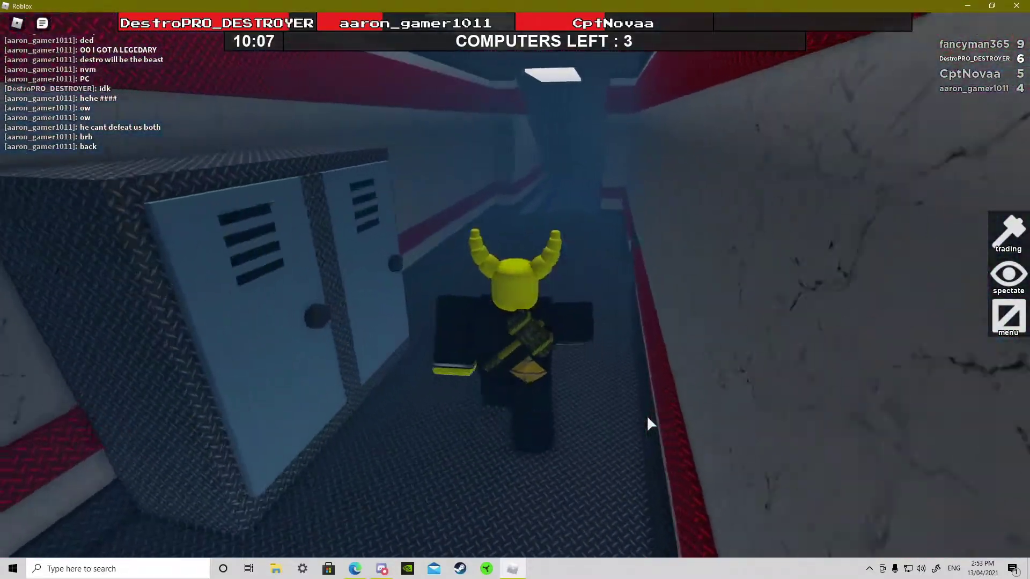
key(w)
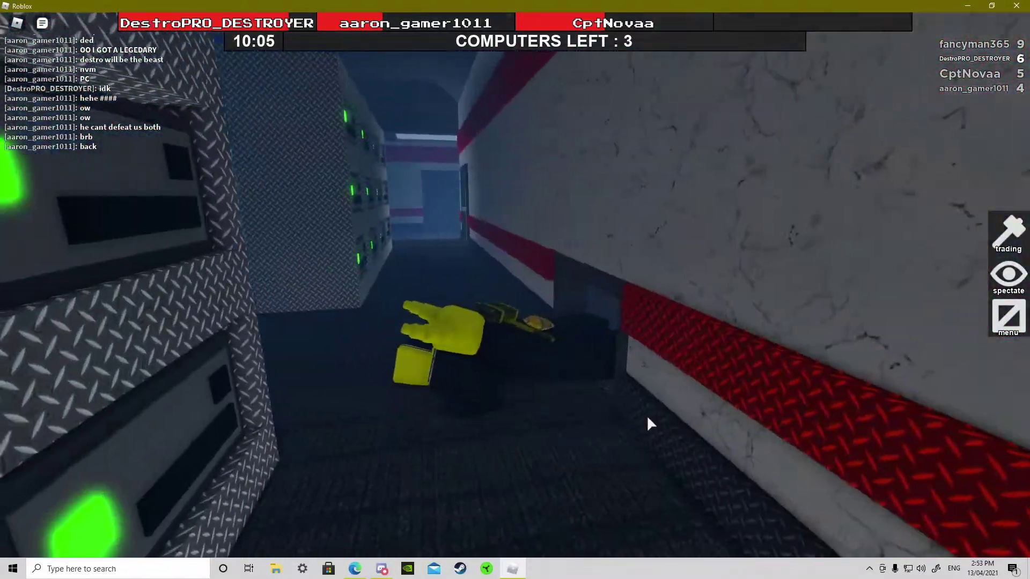
key(w)
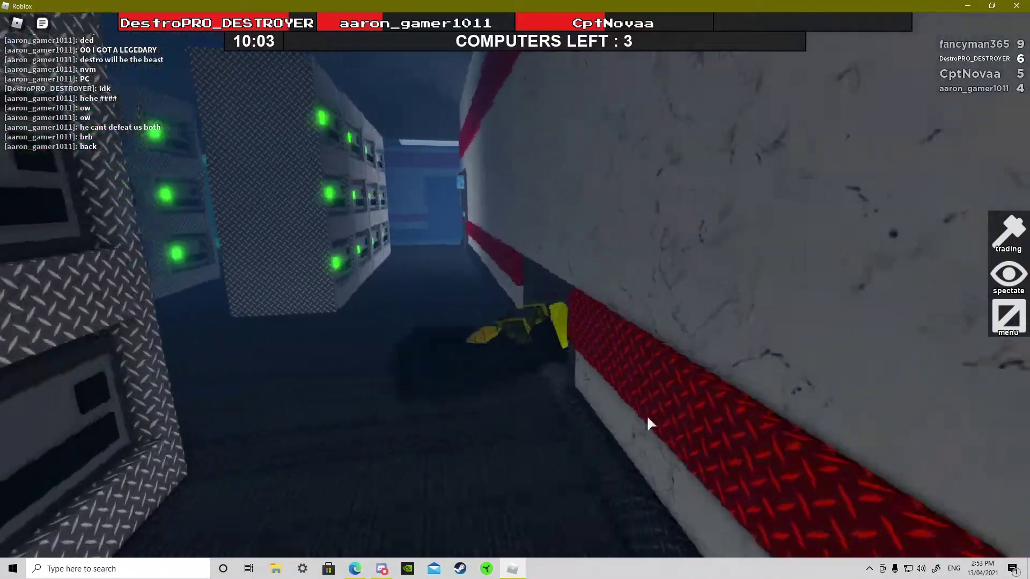
key(w)
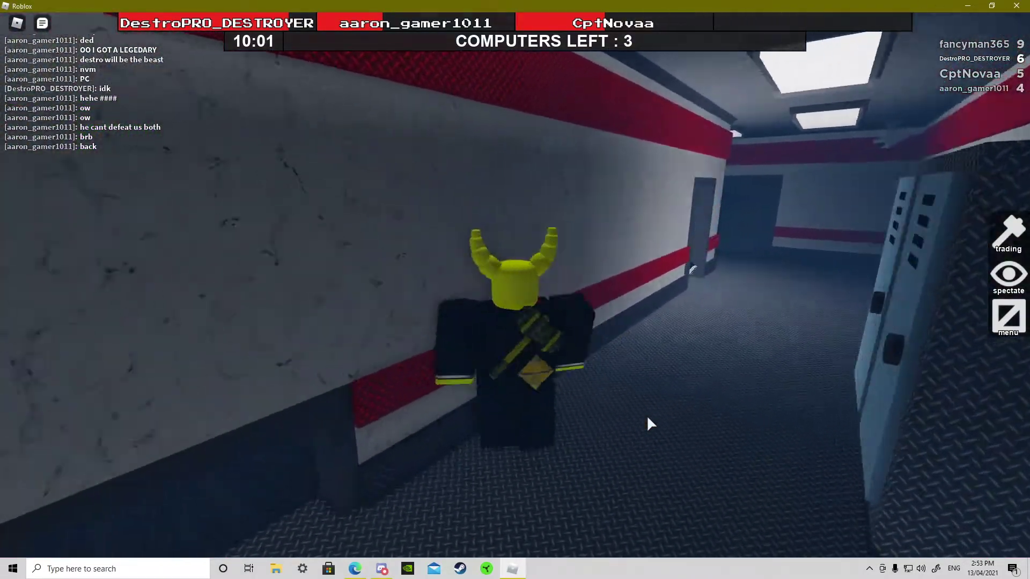
key(w)
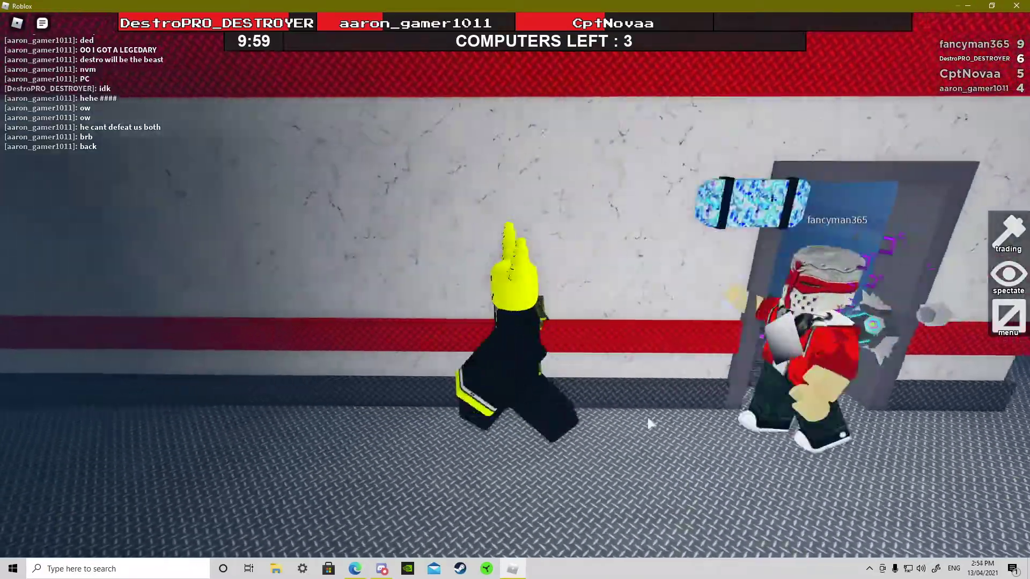
key(w)
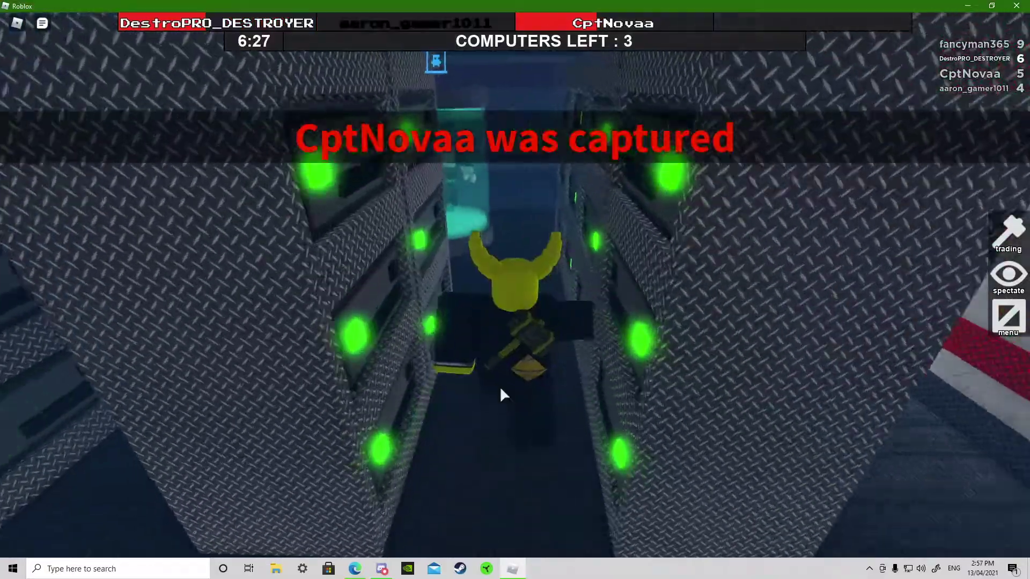
key(w)
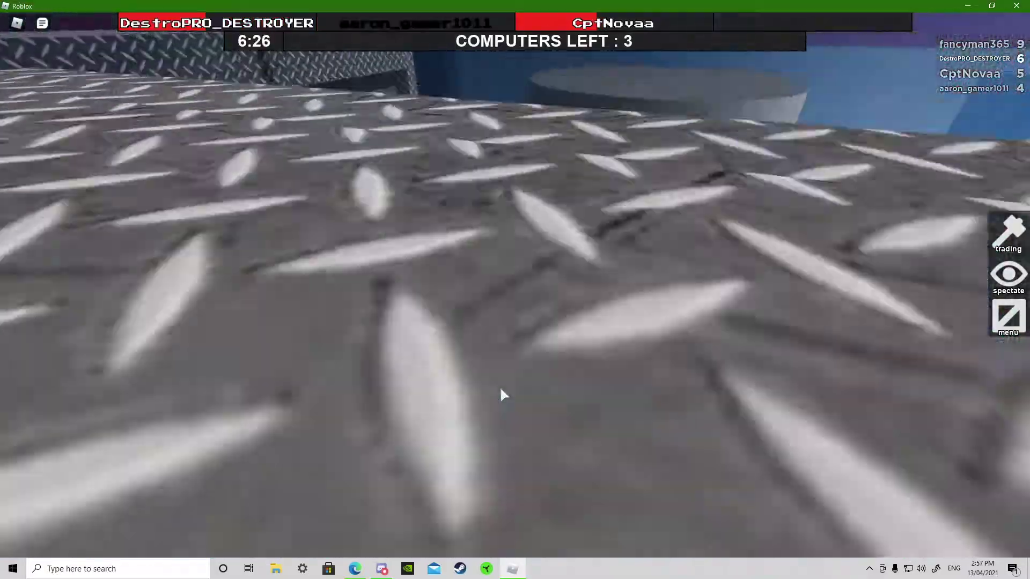
Step: Run through the corridor to the computer room and between its banks
key(w)
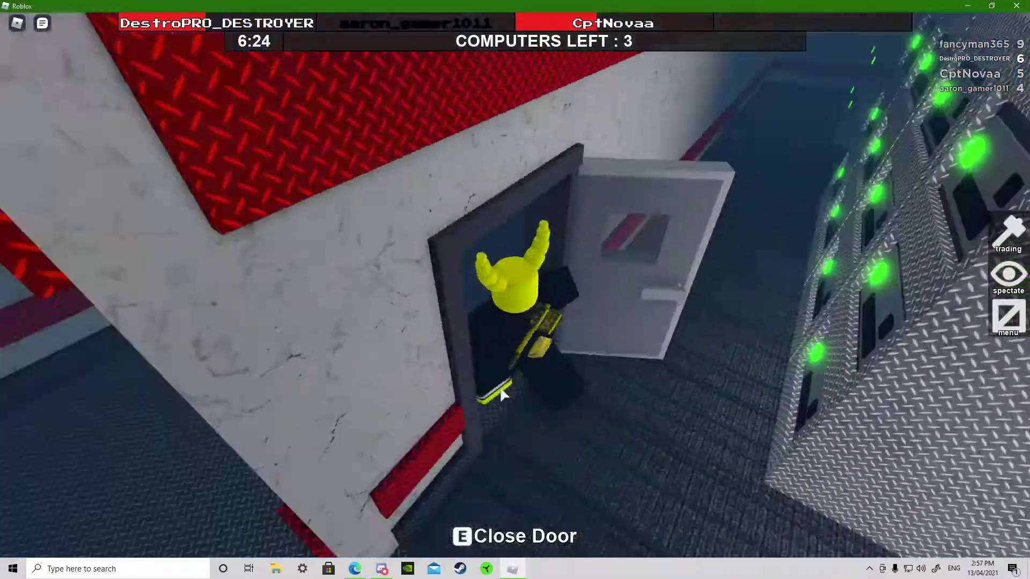
key(w)
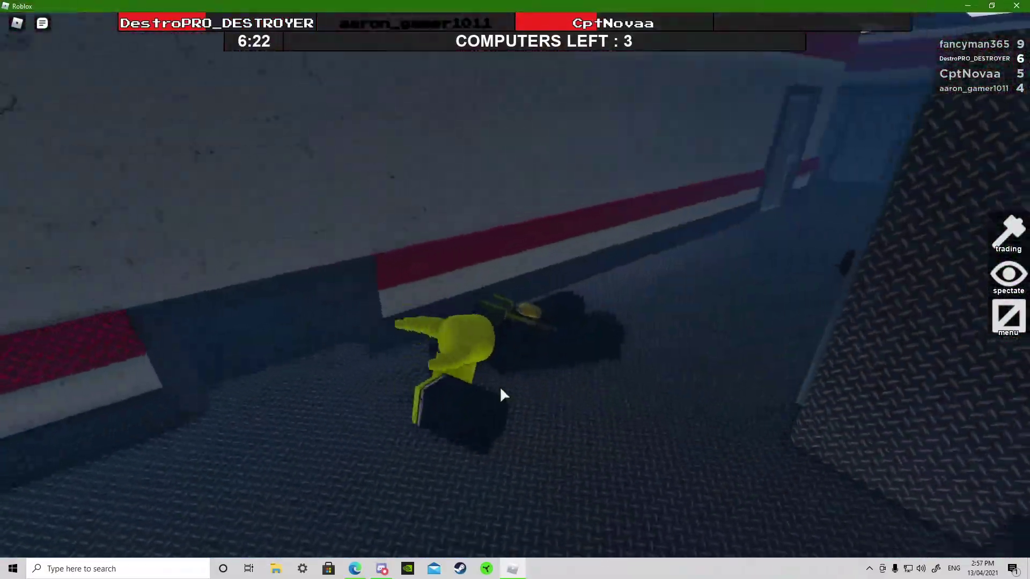
key(w)
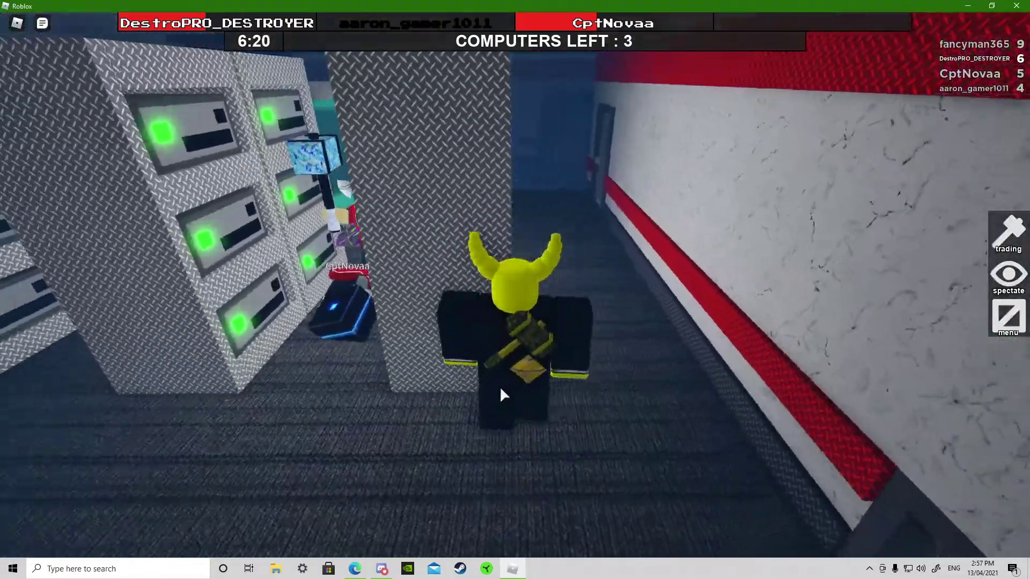
key(w)
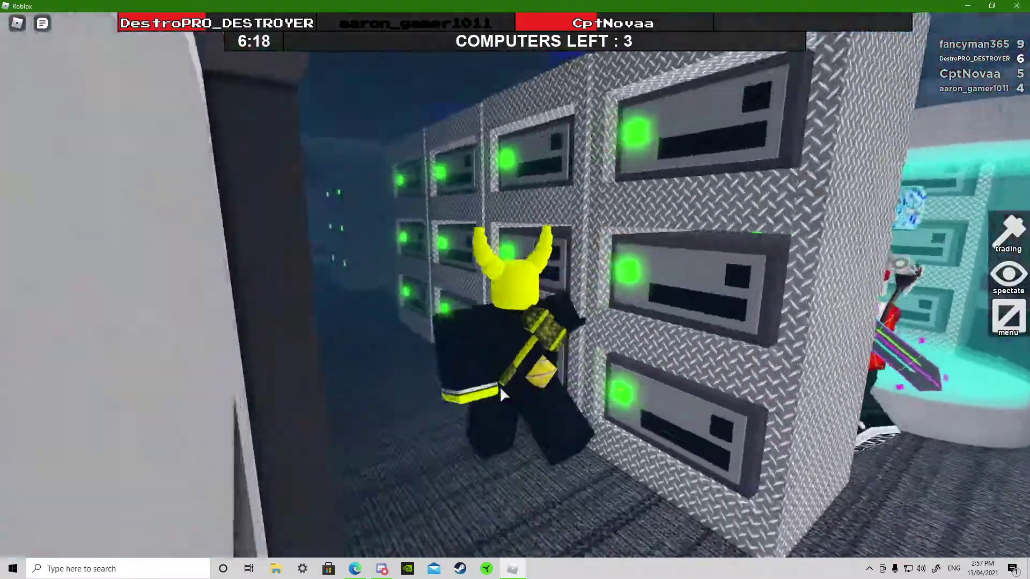
key(w)
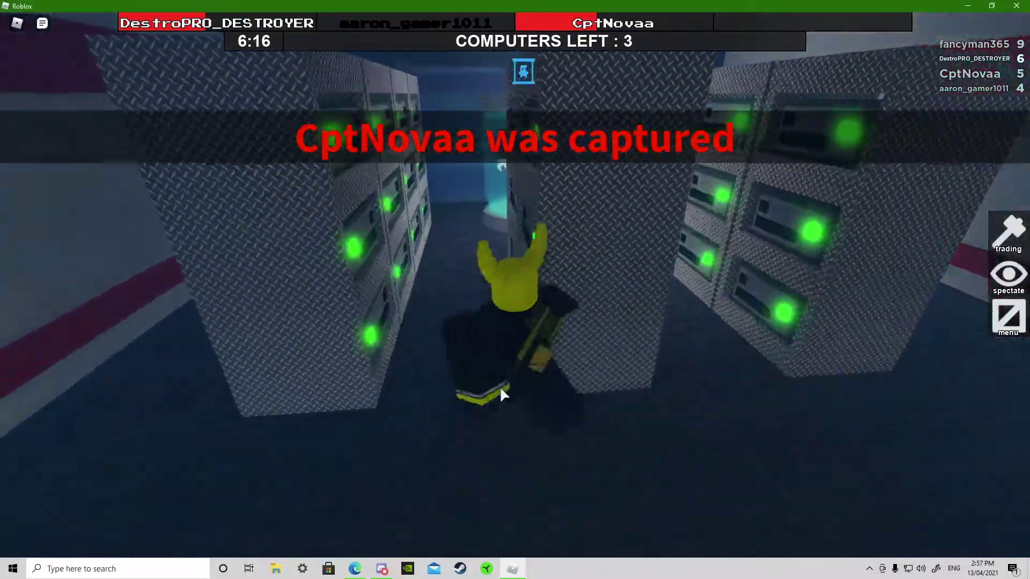
Step: Reach the captured teammate's freezing pod and free them with E
key(w)
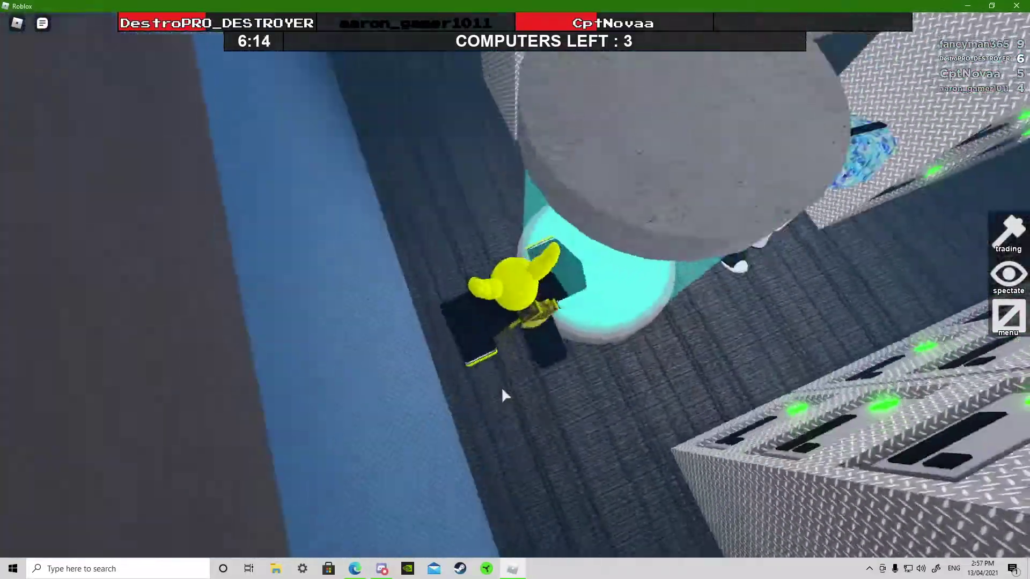
key(w)
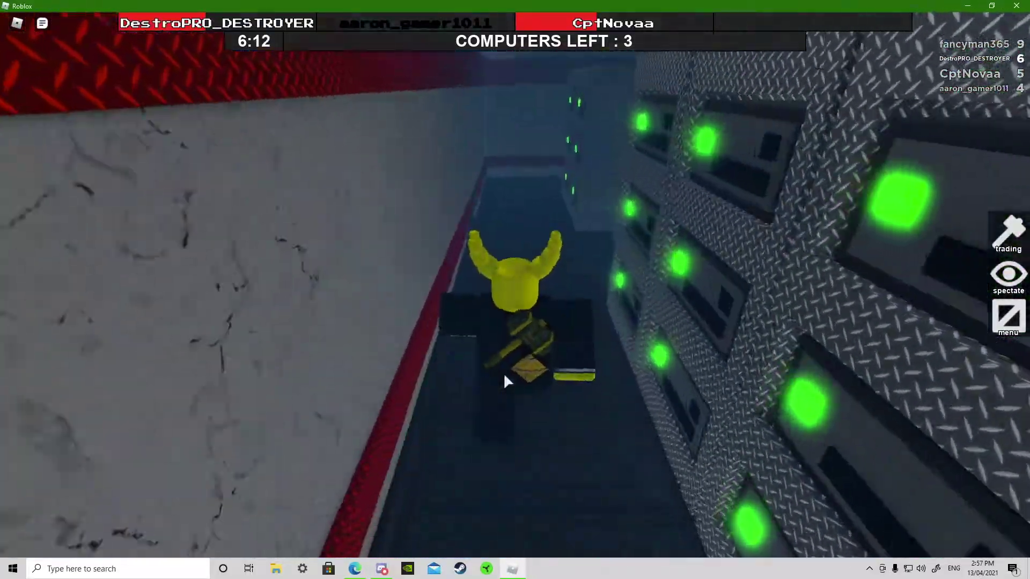
key(w)
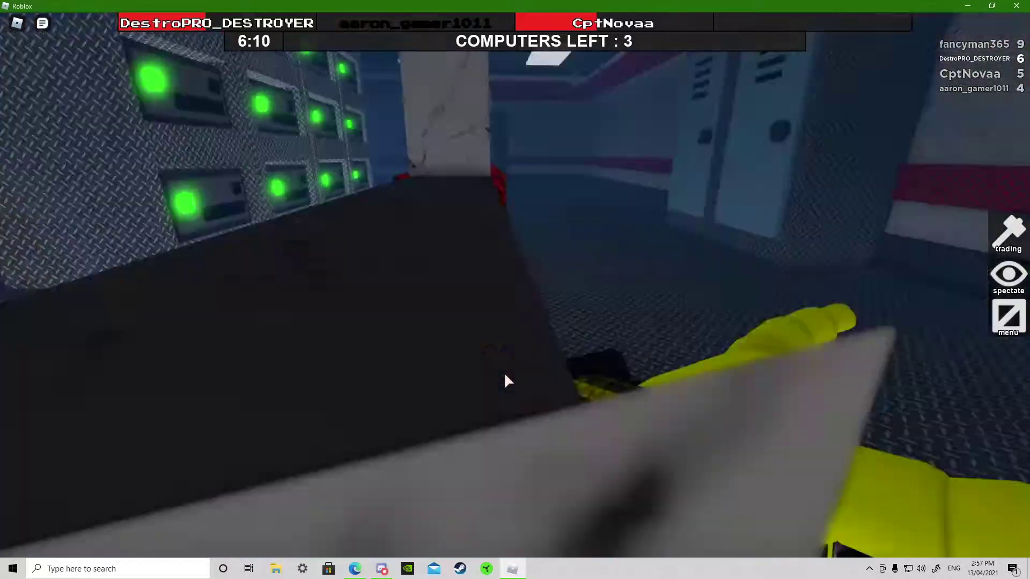
key(w)
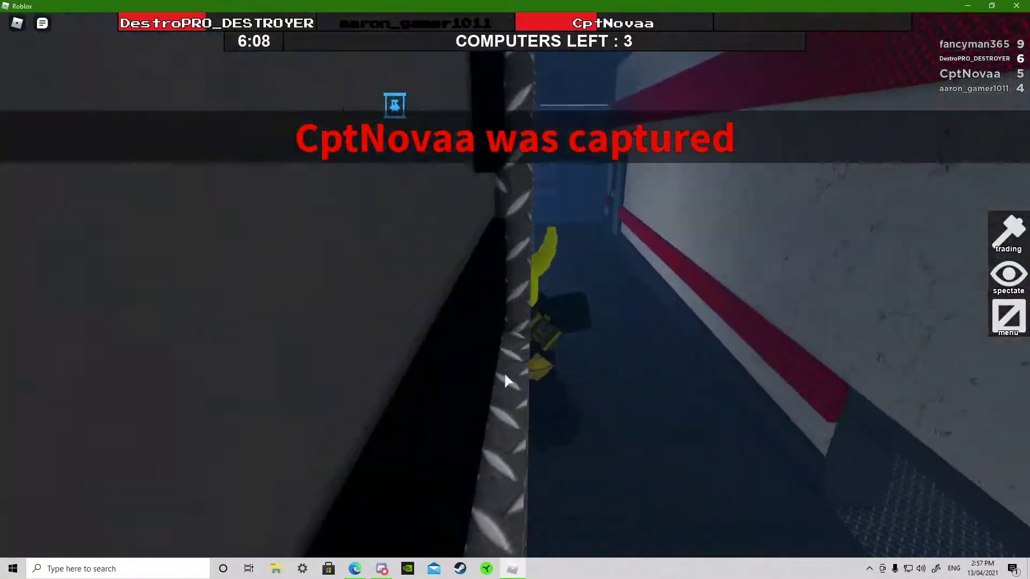
key(w)
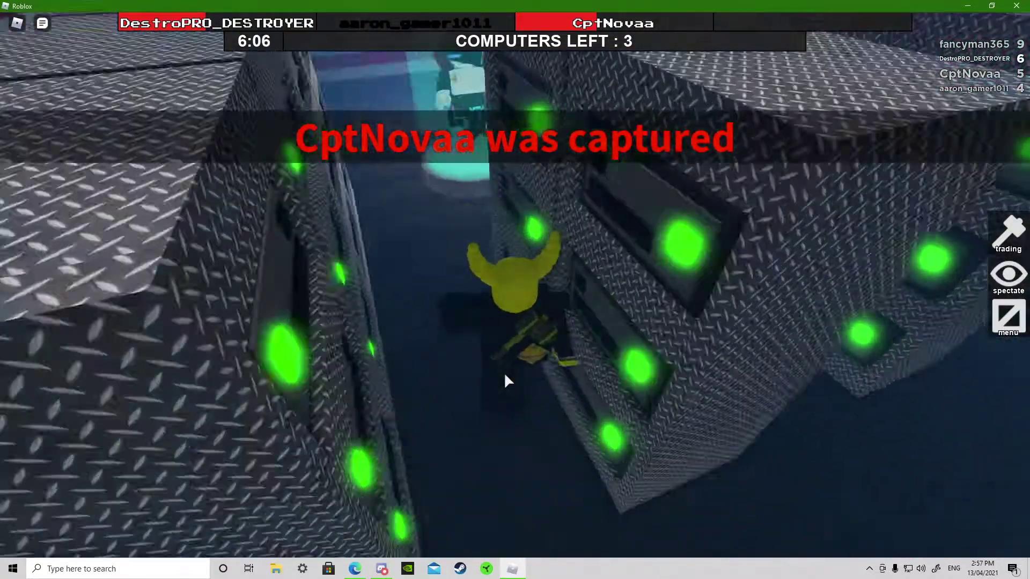
key(e)
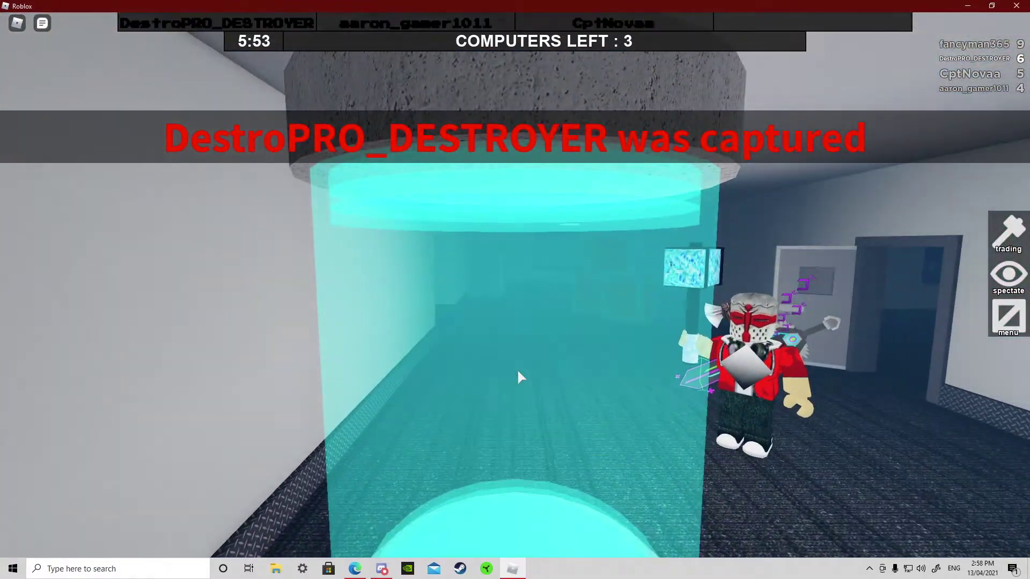
Step: Lift Server Deafen from a voice member in the Discord overlay
key(alt+Tab)
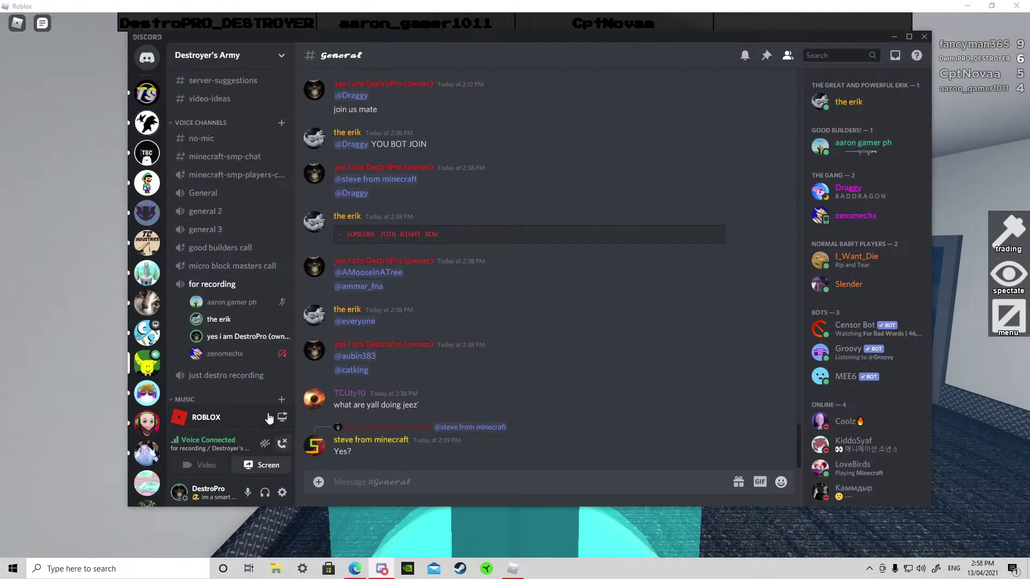
right_click(229, 344)
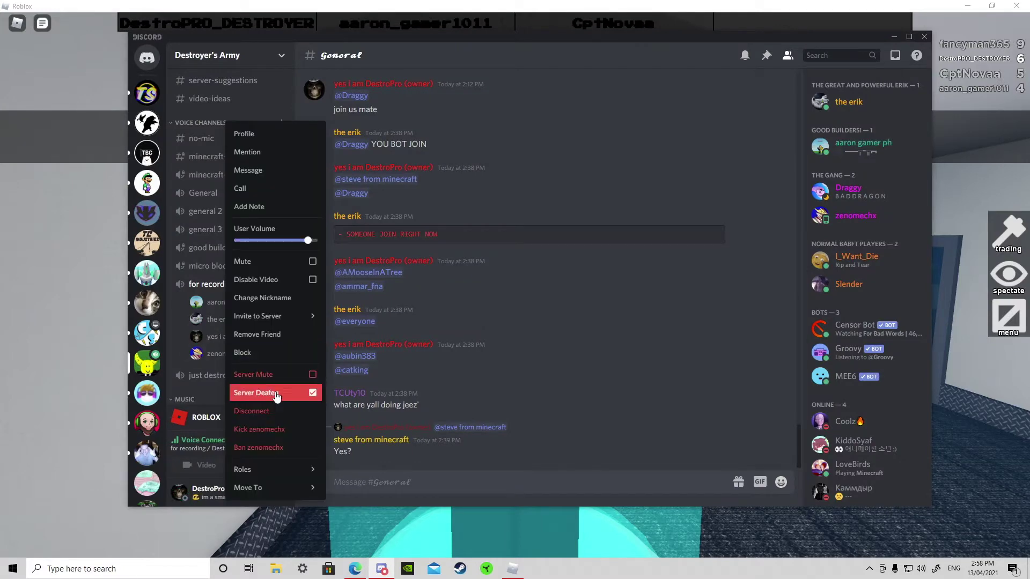
click(590, 375)
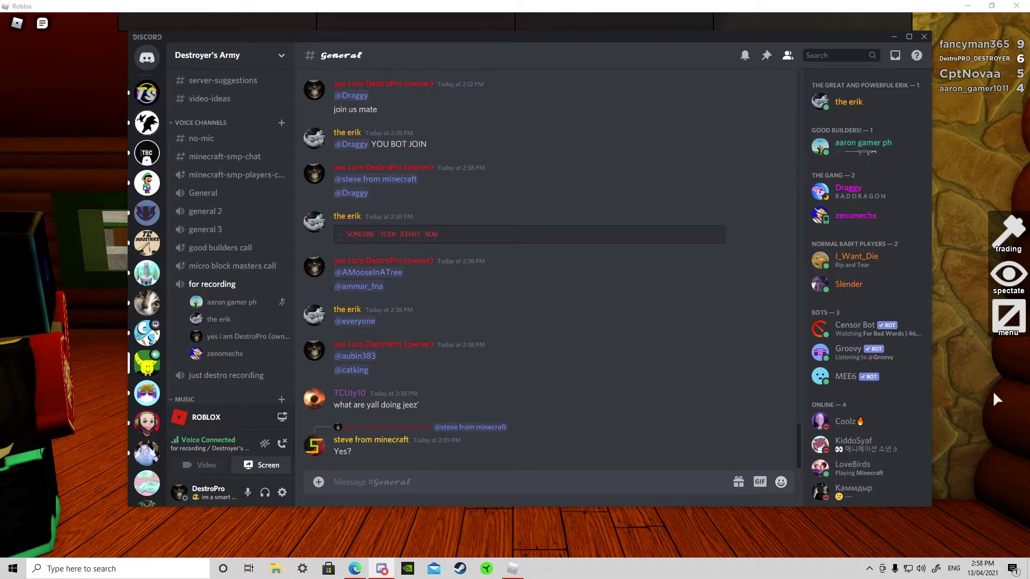
Step: Check the Game Over results in Roblox, then bring Discord back up
key(alt+Tab)
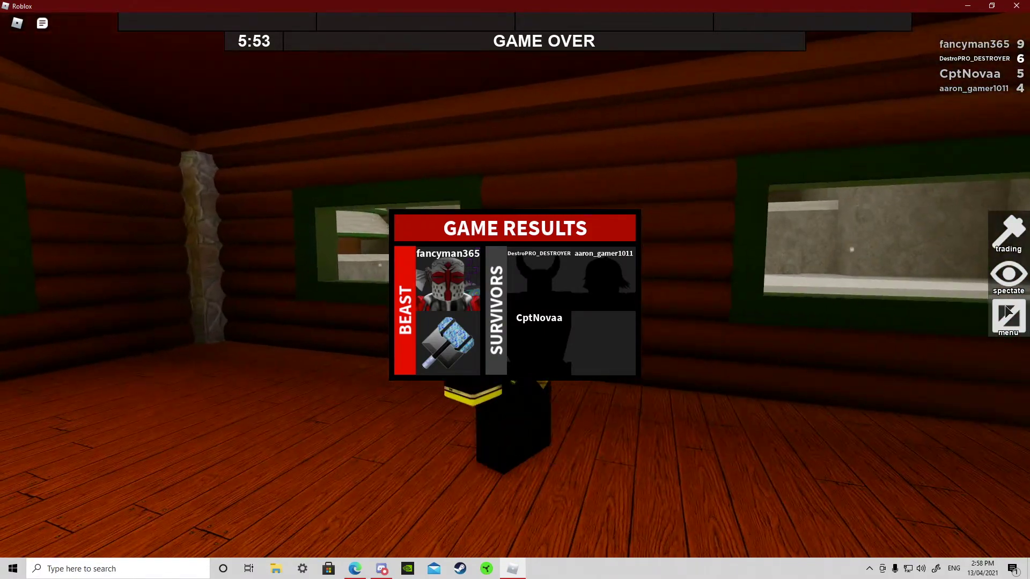
click(1008, 317)
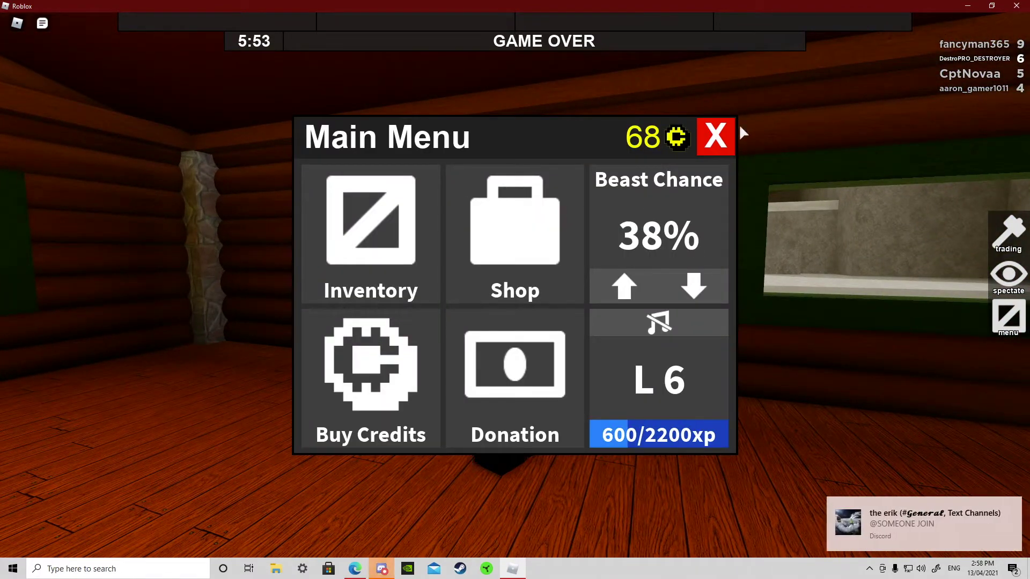
click(715, 137)
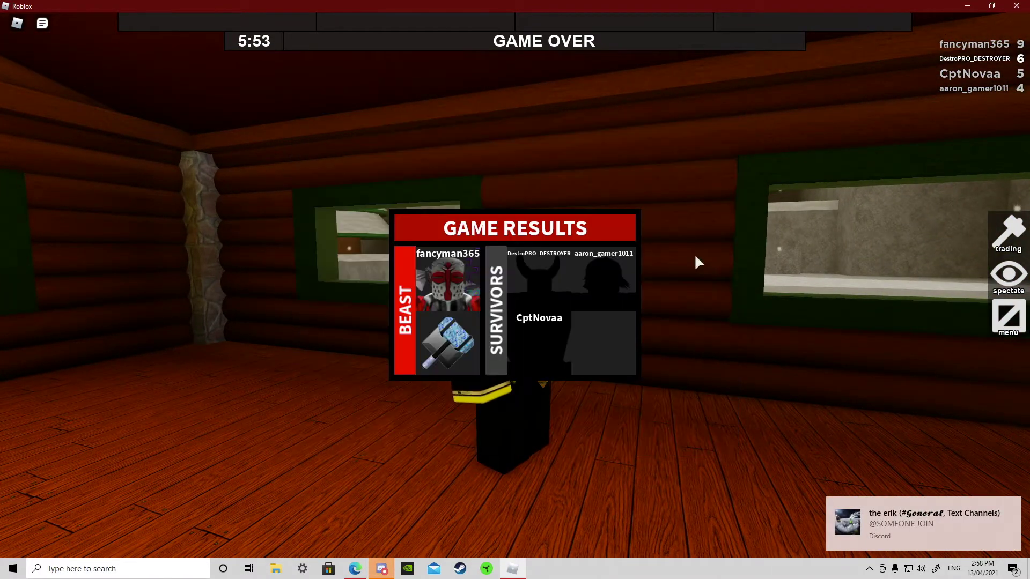
click(433, 569)
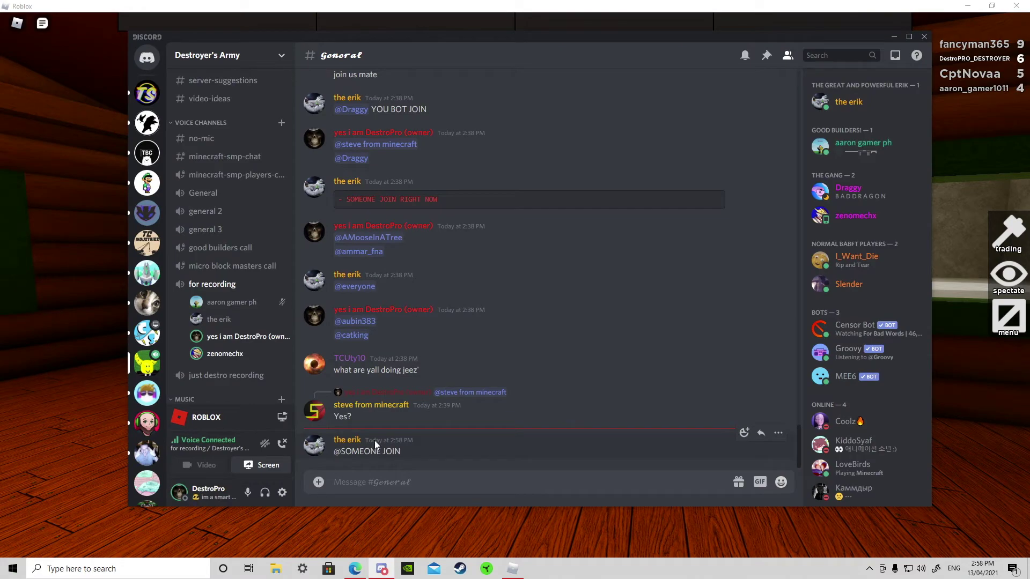